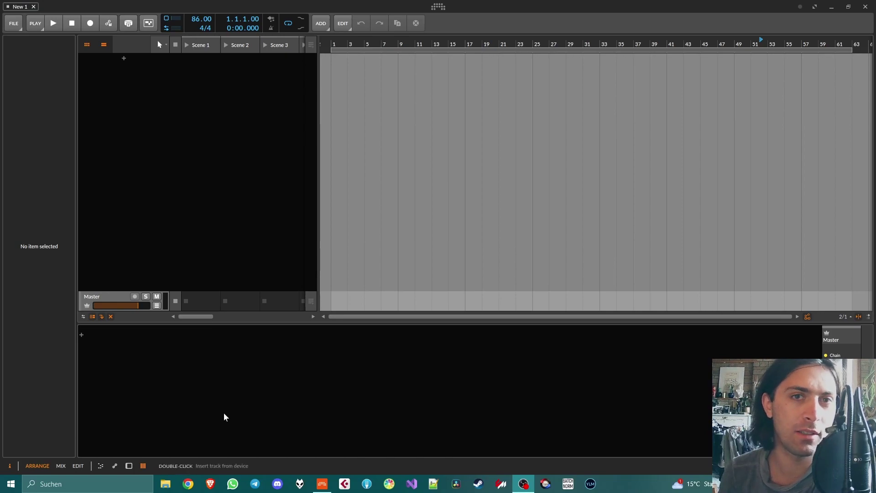
Step: Launch the TextToSample app from a Start menu search for 'tex'
left_click(11, 484)
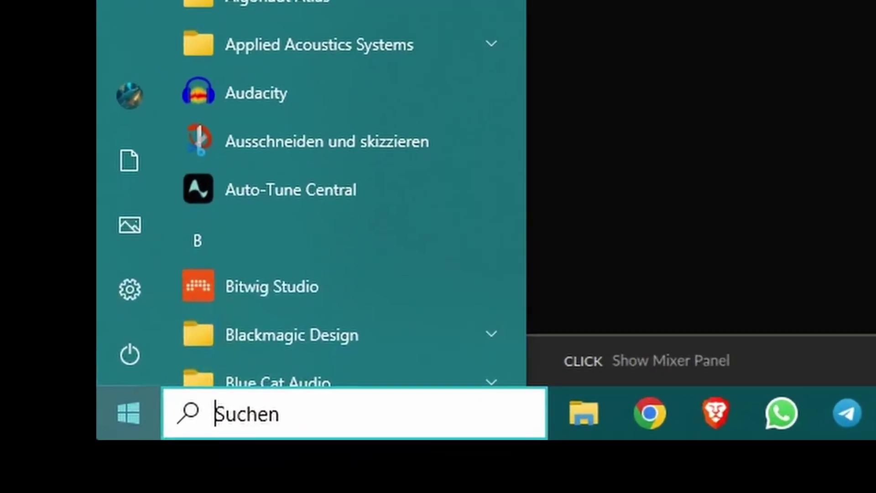
type("tex")
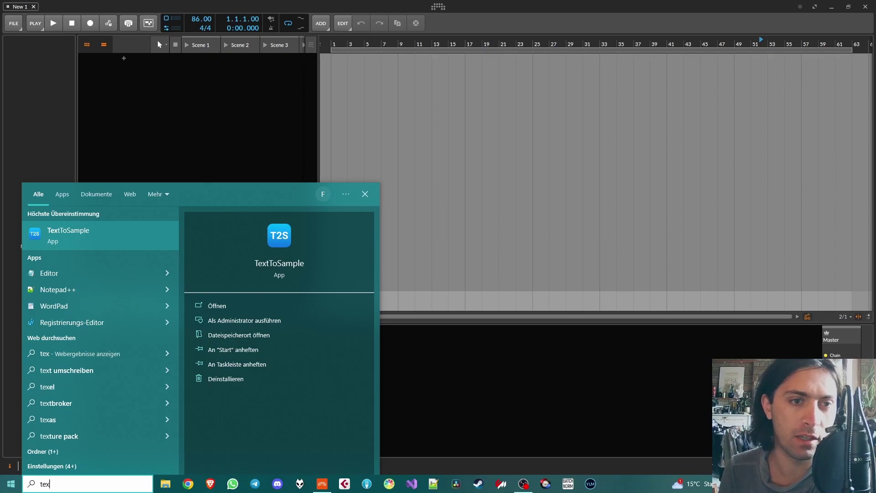
key("Return")
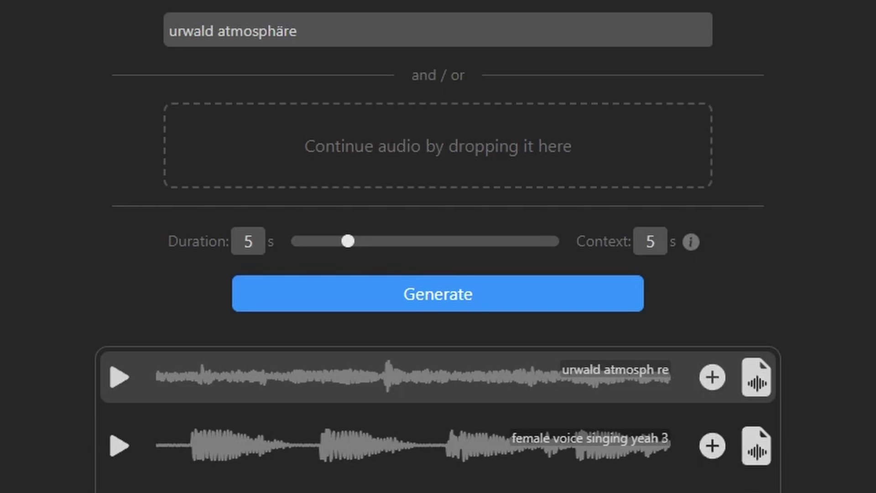
left_click_drag(329, 28, 105, 19)
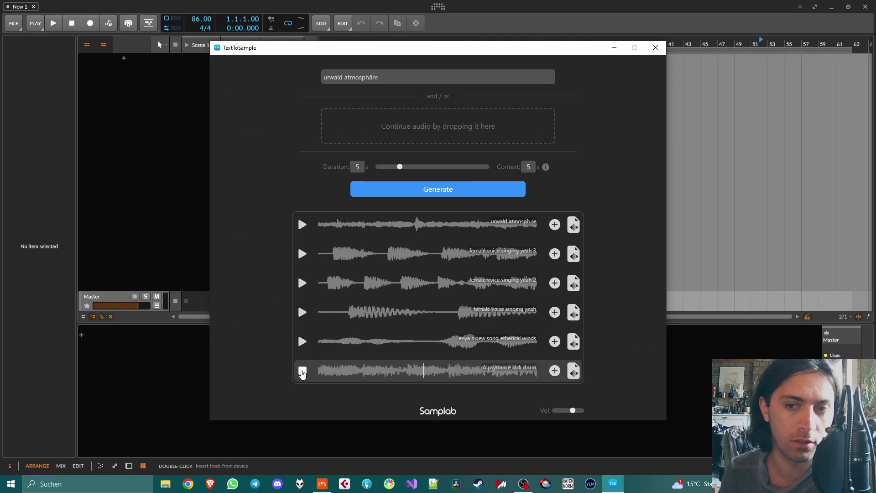
Step: Close the standalone app and add a new Audio 1 track hosting the TextToSample plugin
left_click(657, 48)
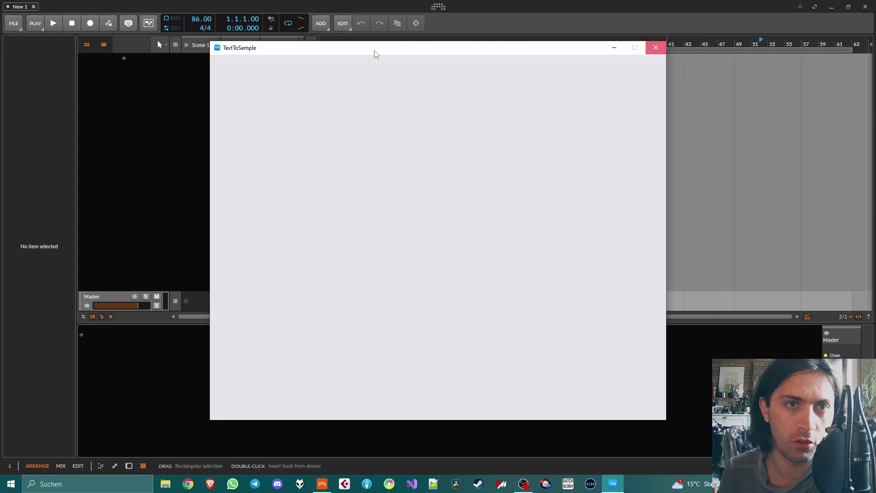
double_click(114, 56)
left_click(97, 402)
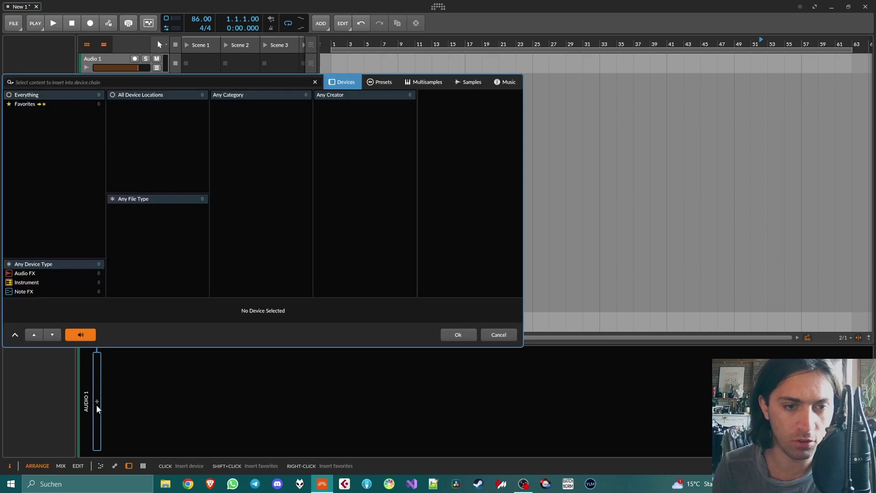
type("text")
double_click(439, 95)
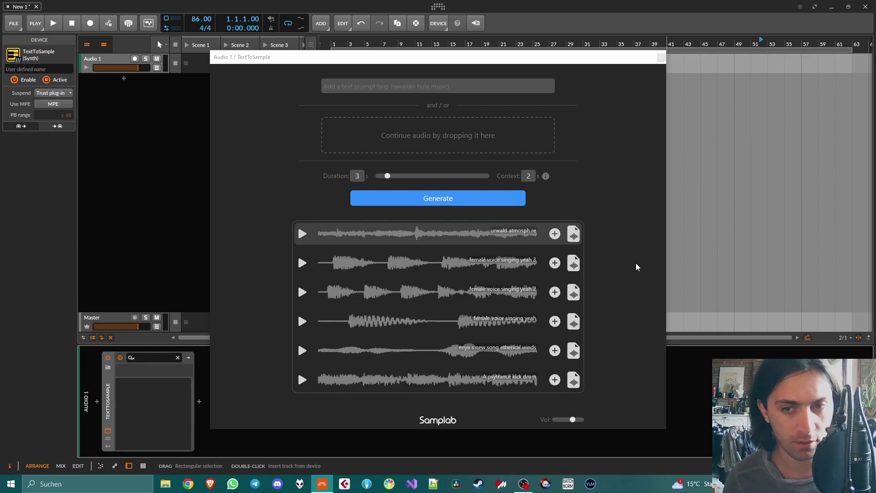
left_click(302, 380)
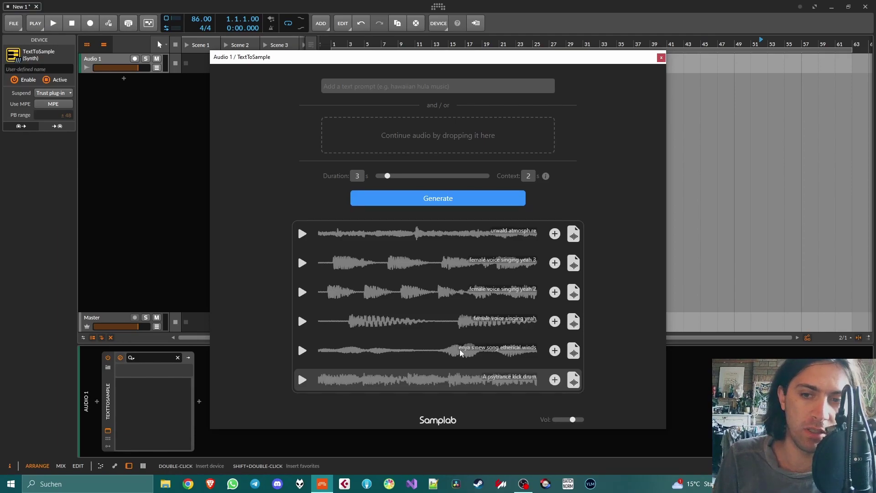
left_click(301, 351)
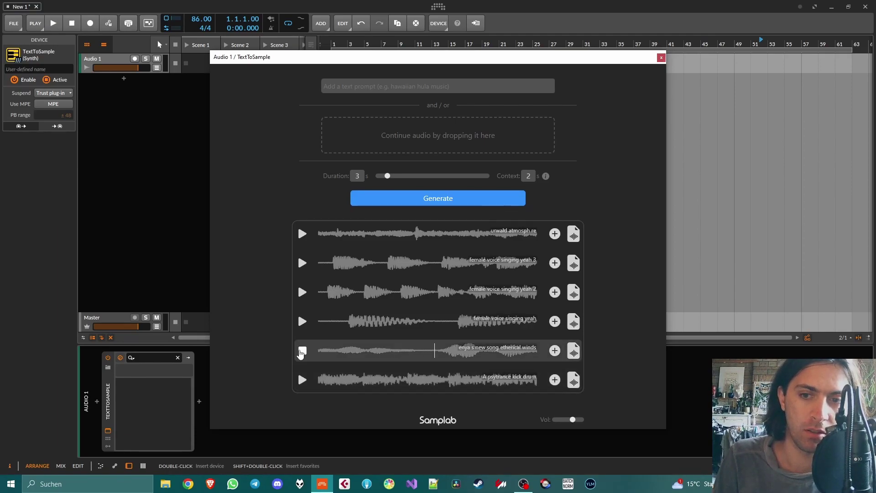
left_click(301, 350)
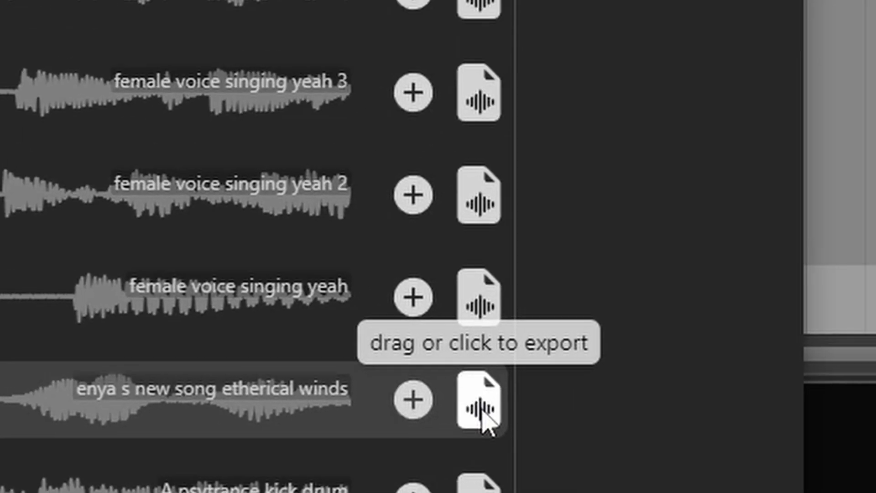
Step: Drop the 'enya s new song etherical winds' sample onto Audio 1 and set playback to its start
mouse_move(704, 258)
left_mouse_down()
mouse_move(439, 333)
mouse_move(636, 209)
mouse_move(653, 155)
left_mouse_up()
left_click_drag(313, 166, 559, 325)
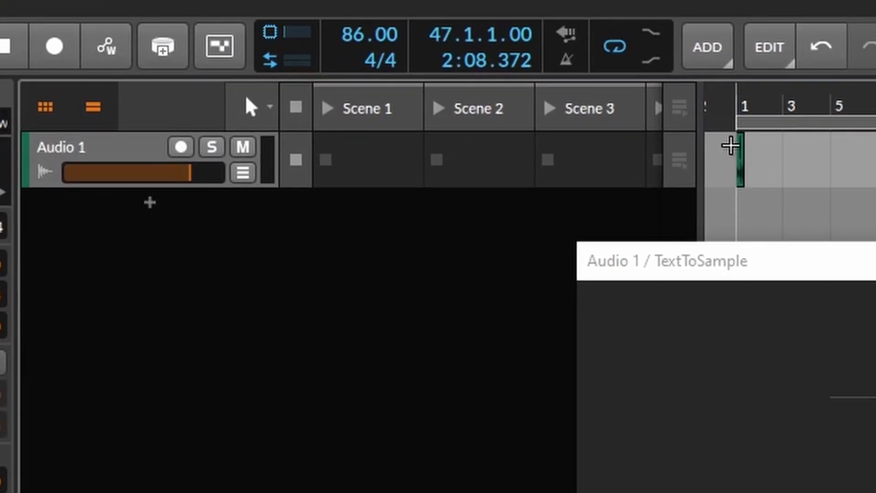
scroll(730, 143, "up", 8)
left_click(306, 96)
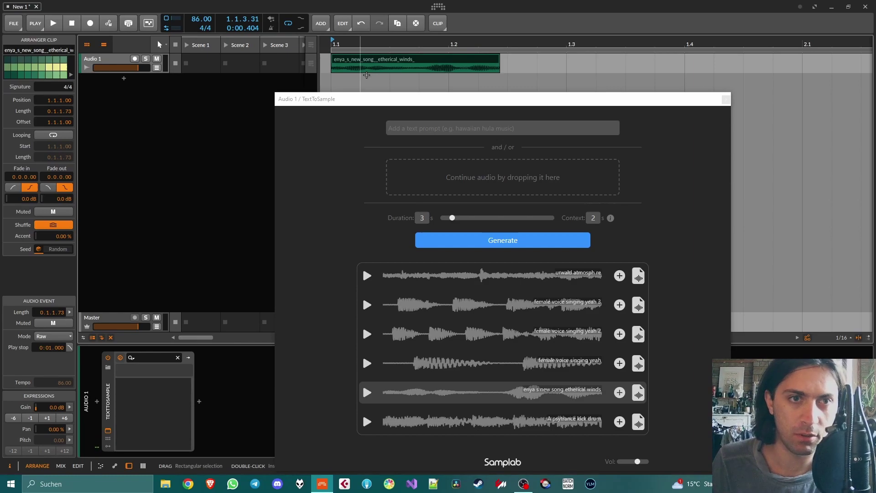
Step: Deactivate and reactivate the TextToSample device on Audio 1 to bring its window back
left_click(109, 403)
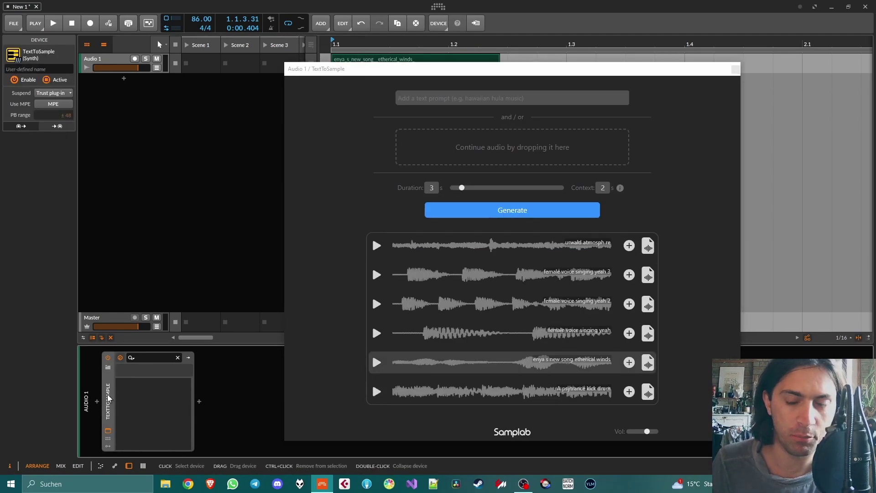
key("alt+a")
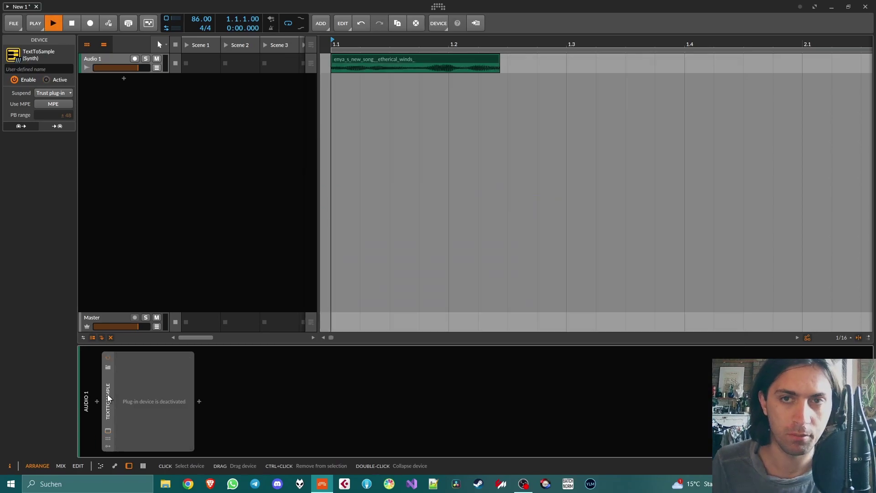
left_click(108, 431)
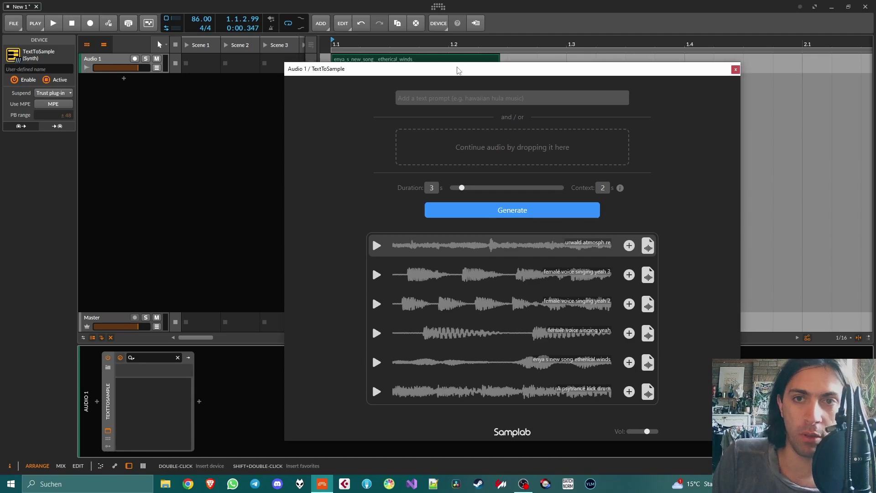
left_click_drag(459, 69, 590, 201)
left_click_drag(143, 72, 153, 110)
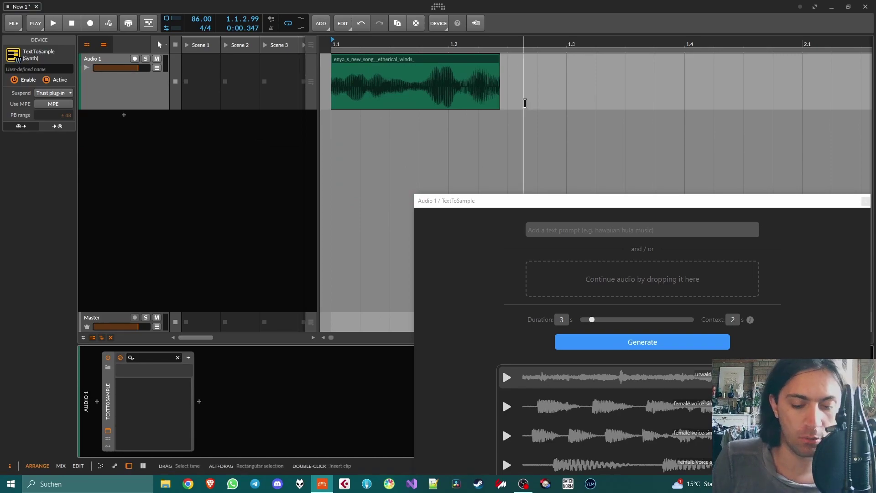
scroll(419, 88, "down", 5)
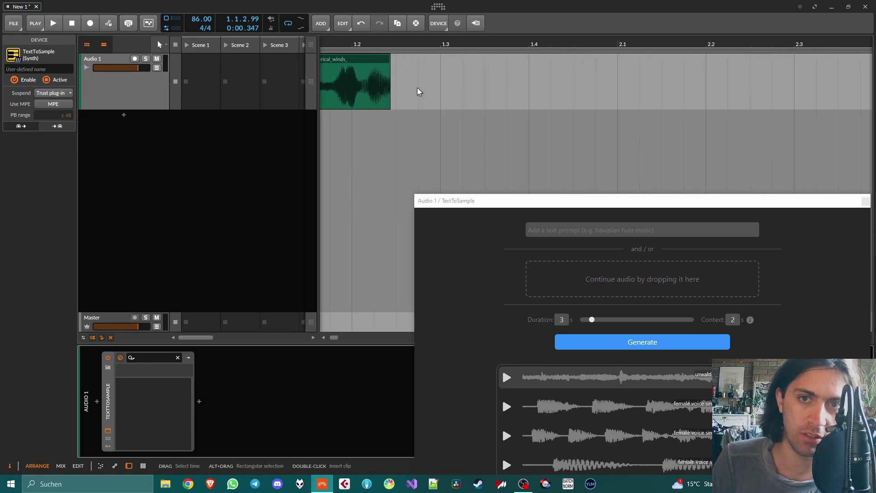
left_click_drag(137, 109, 137, 73)
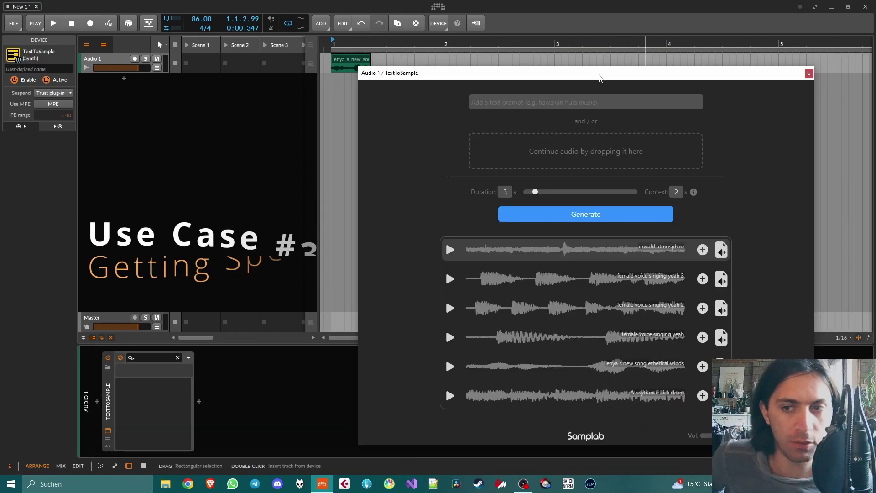
left_click_drag(657, 205, 601, 77)
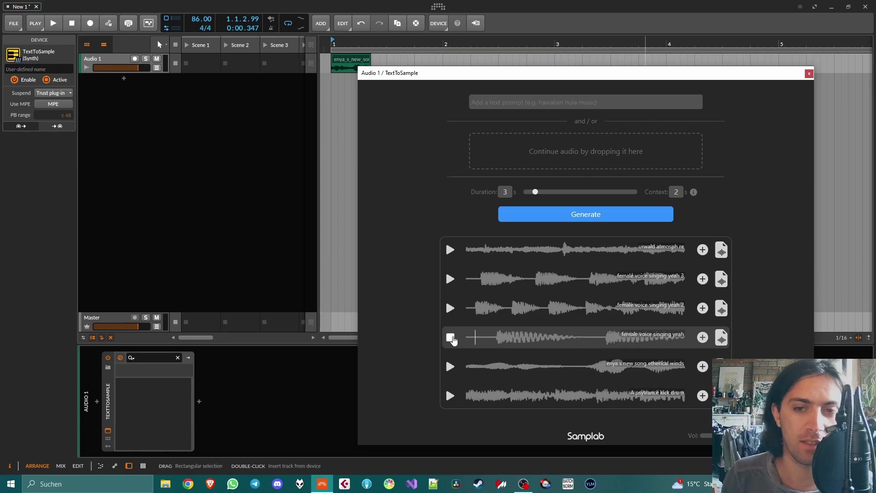
Step: Add 'female voice singing yeah' after the enya clip and load a voice sample as continuation audio
left_click(451, 337)
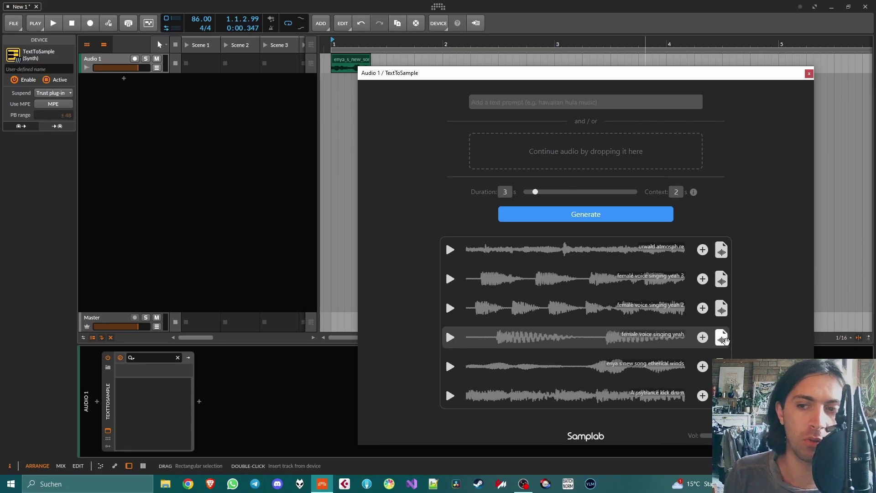
left_click_drag(598, 77, 647, 103)
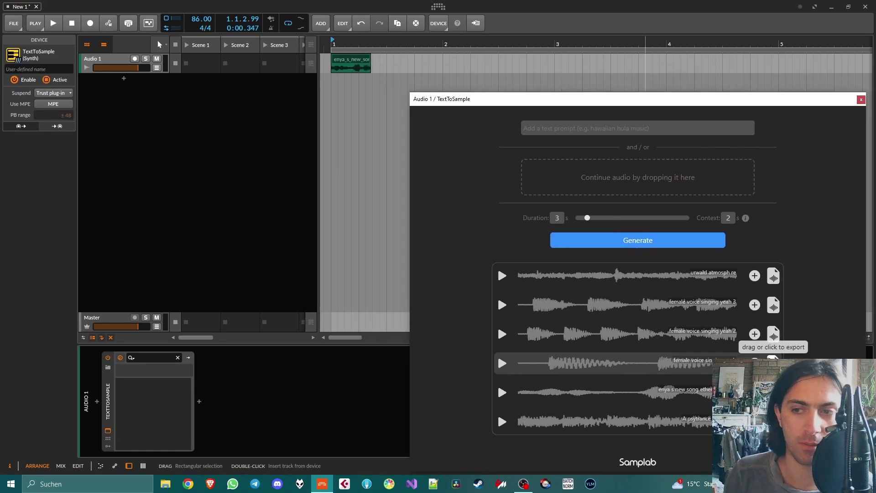
left_click_drag(773, 362, 391, 64)
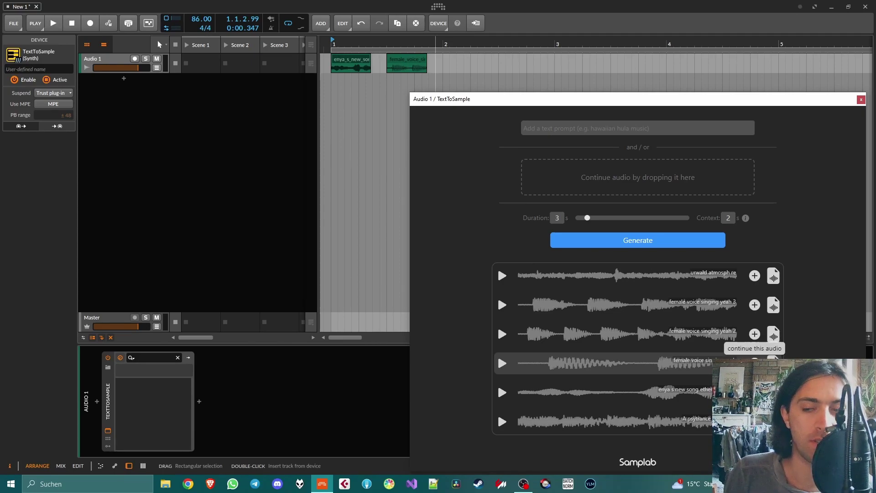
left_click(755, 334)
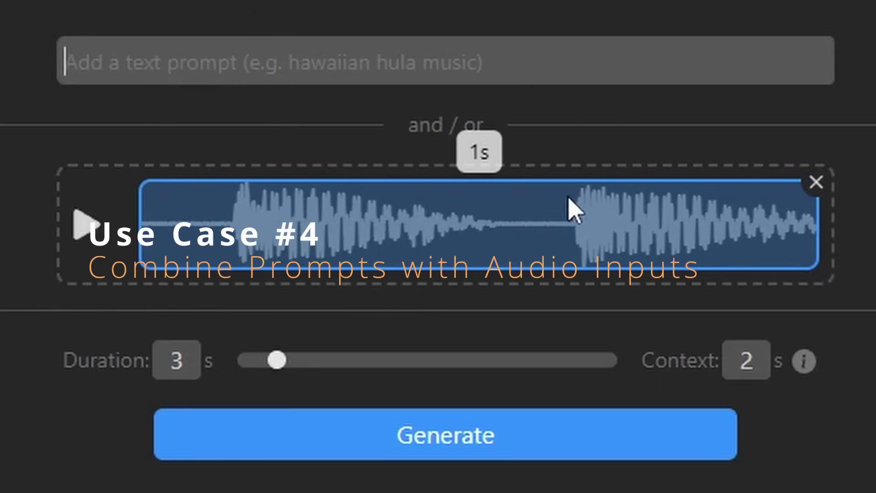
left_click(173, 361)
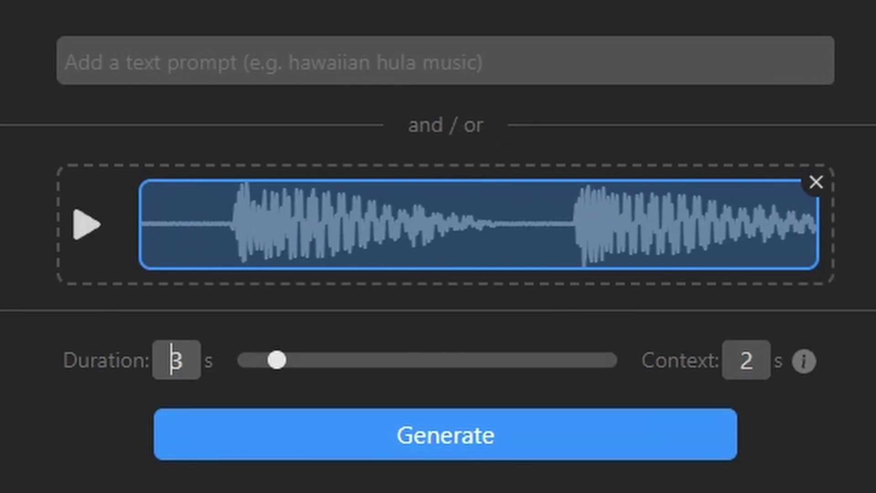
left_click_drag(177, 362, 209, 368)
left_click(180, 370)
scroll(223, 355, "down", 3)
scroll(438, 246, "down", 4)
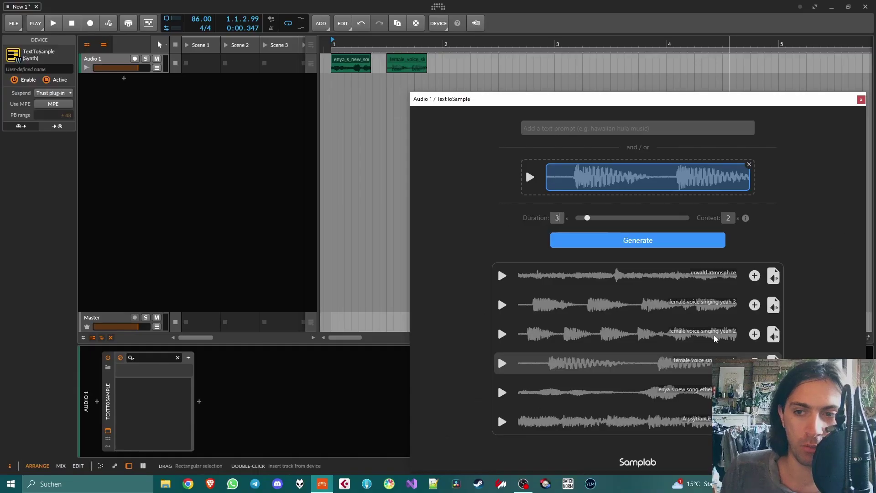
left_click(502, 335)
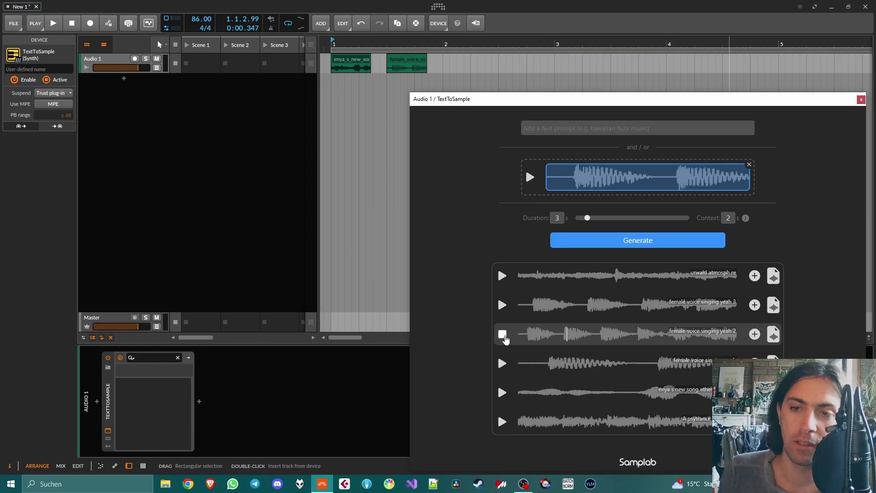
left_click(502, 334)
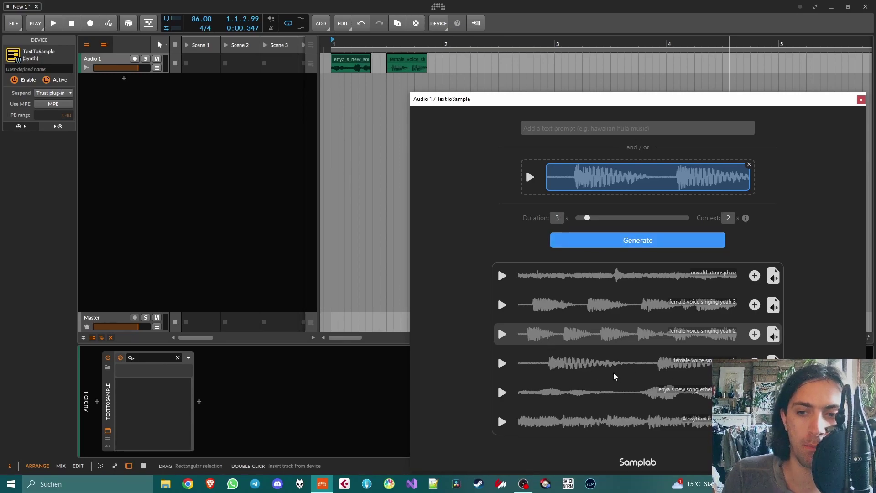
left_click(502, 305)
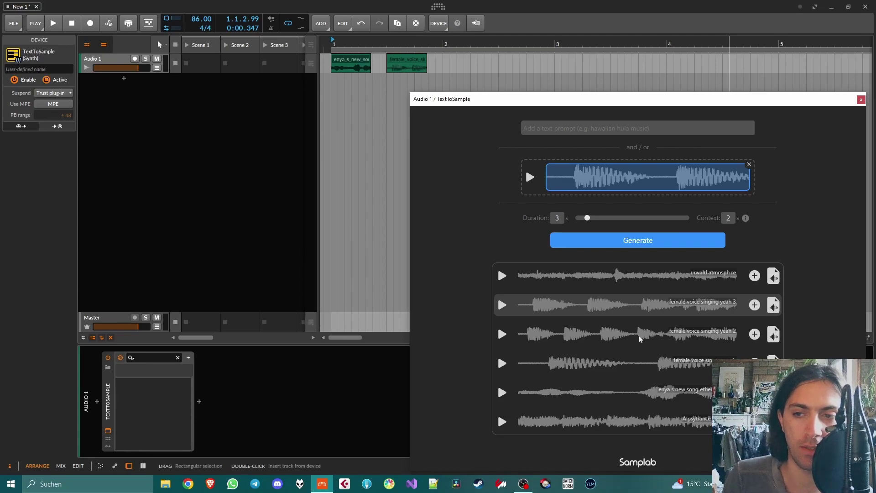
Step: Place 'female voice singing yeah 2' on a new Audio 2 track, split it and trim its end
left_click_drag(585, 336, 343, 79)
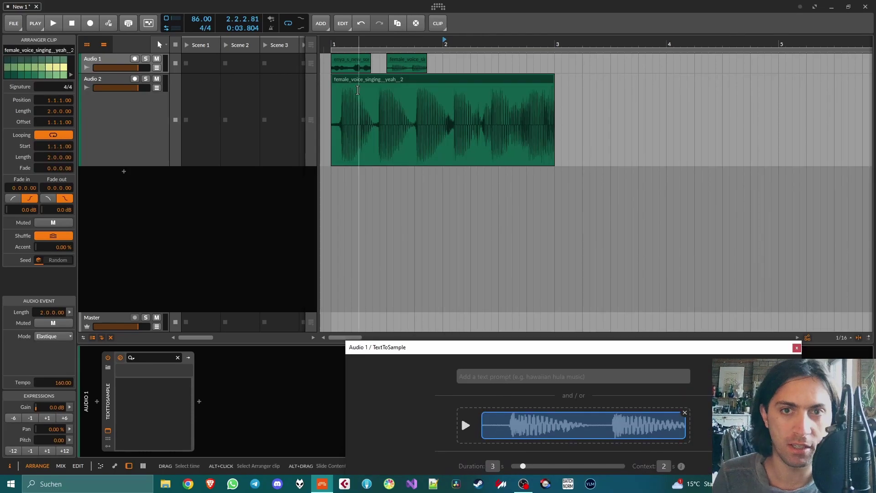
scroll(343, 78, "up", 8)
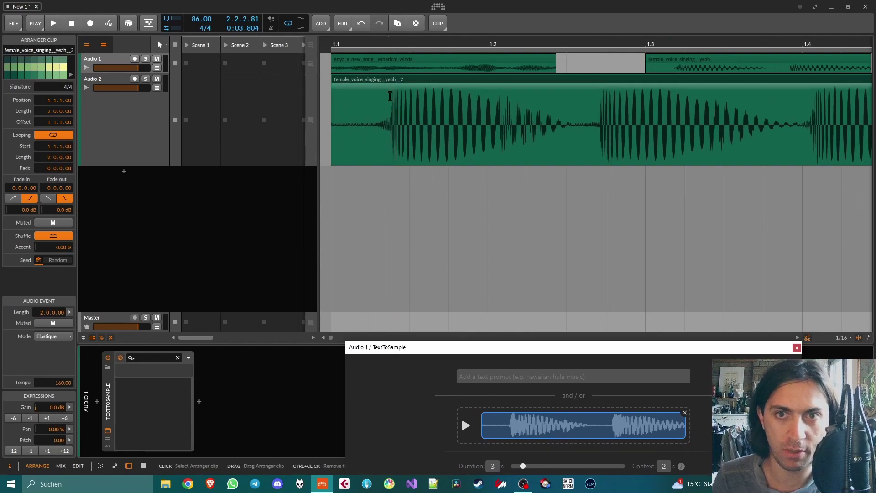
scroll(380, 94, "up", 4)
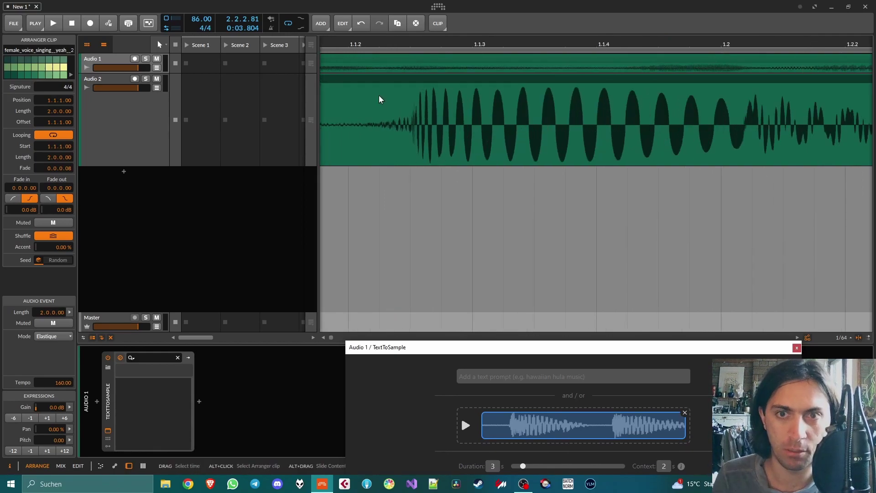
left_click(380, 96)
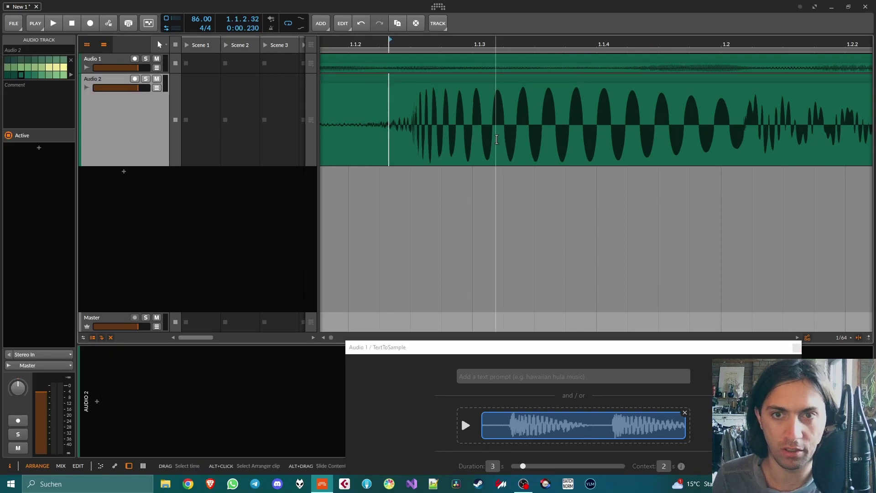
left_click(369, 81)
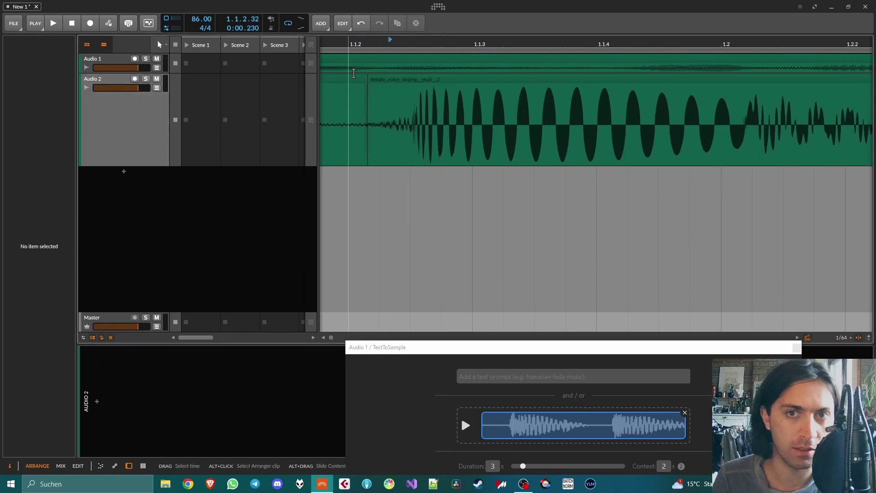
left_click(362, 82)
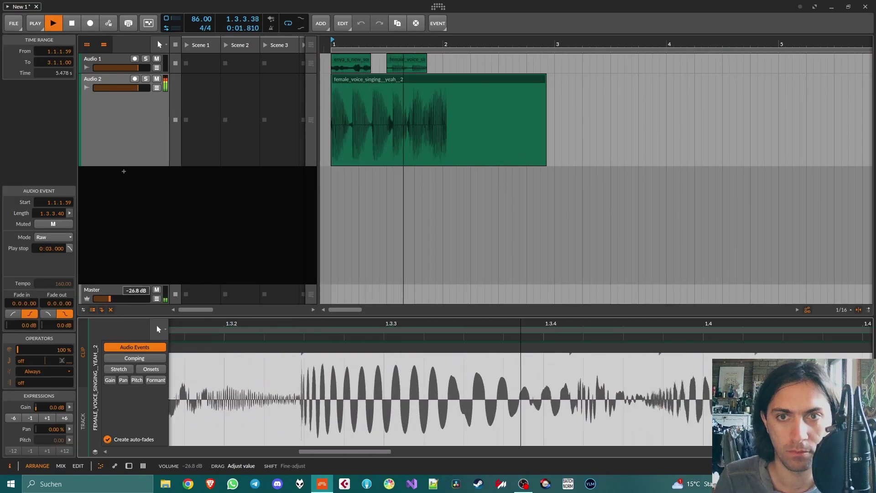
left_click_drag(546, 82, 449, 82)
key("space")
Step: Make the Audio 2 lane shorter, show seconds on the timeline ruler, and show Audio 1's devices
scroll(590, 80, "up", 2)
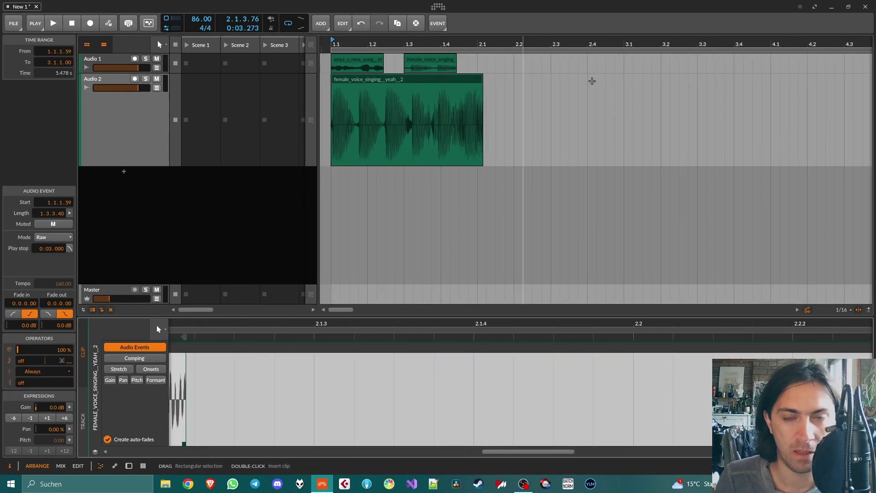
scroll(587, 80, "down", 3)
left_click(145, 158)
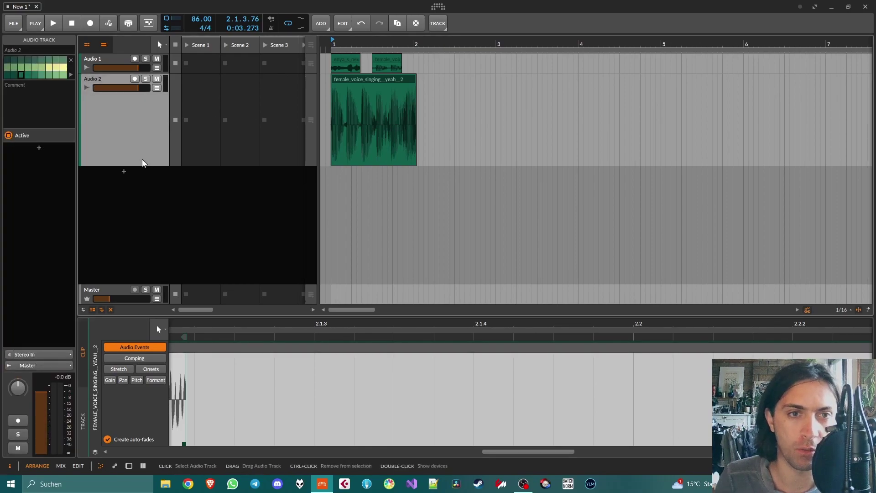
left_click_drag(144, 166, 143, 130)
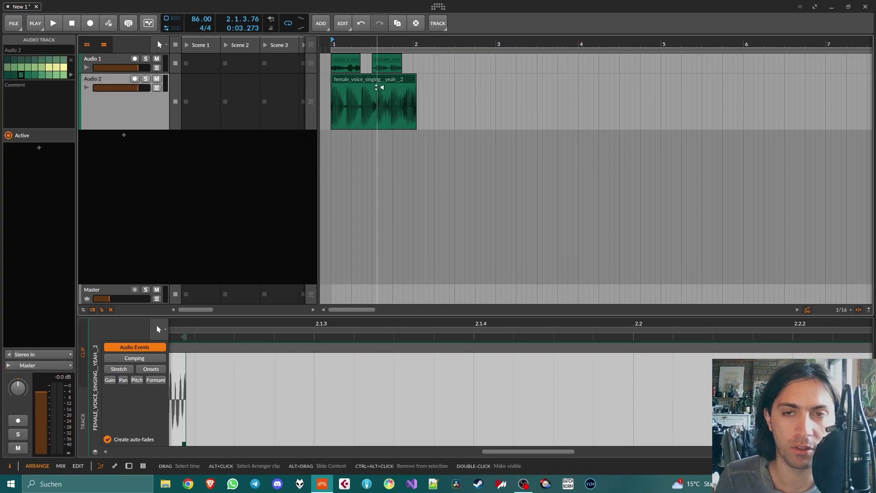
right_click(388, 46)
left_click(427, 134)
double_click(109, 56)
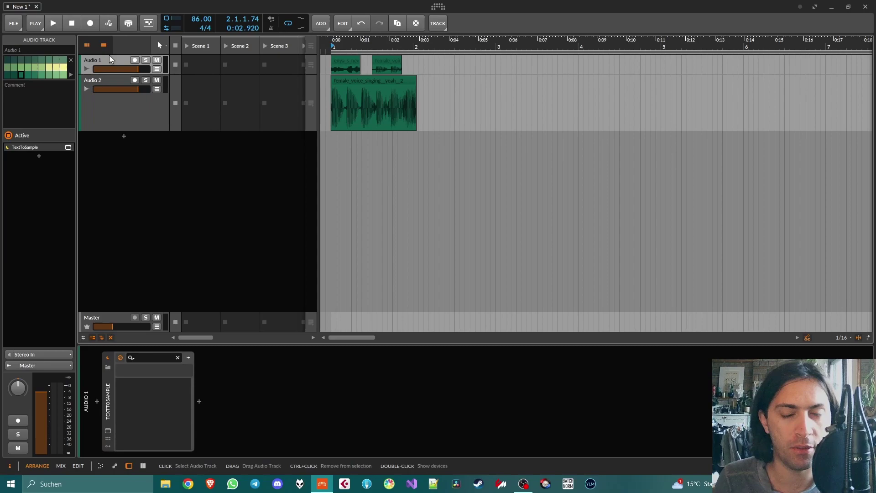
Step: Generate a 3 s continuation of 'female voice singing yeah 2' with 1 s context, then disconnect Wi-Fi
left_click(107, 430)
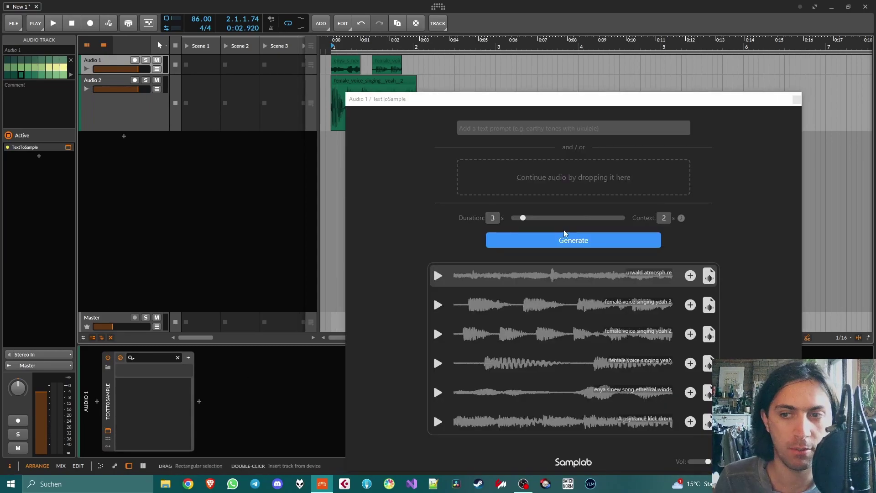
left_click(690, 334)
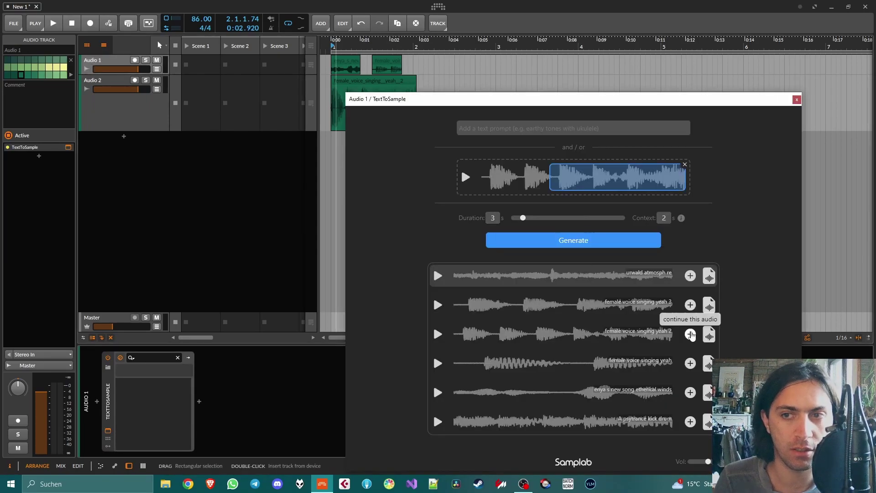
left_click_drag(551, 177, 614, 177)
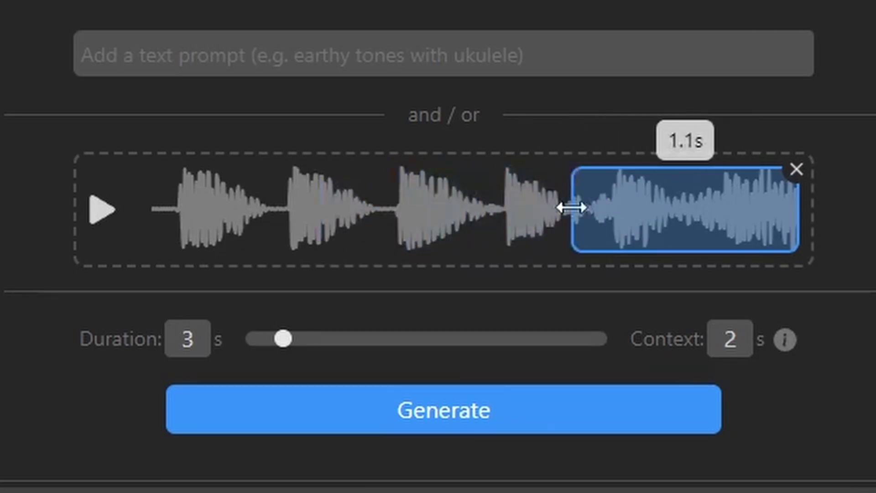
left_click_drag(572, 207, 496, 205)
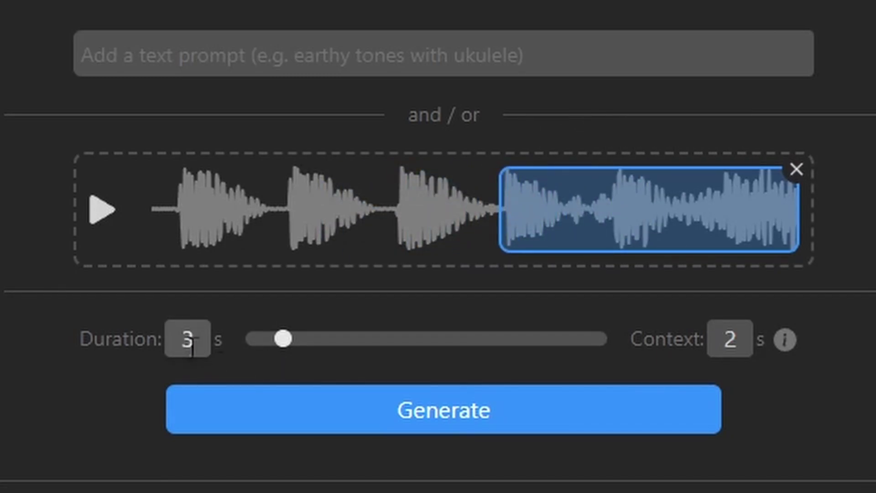
double_click(730, 338)
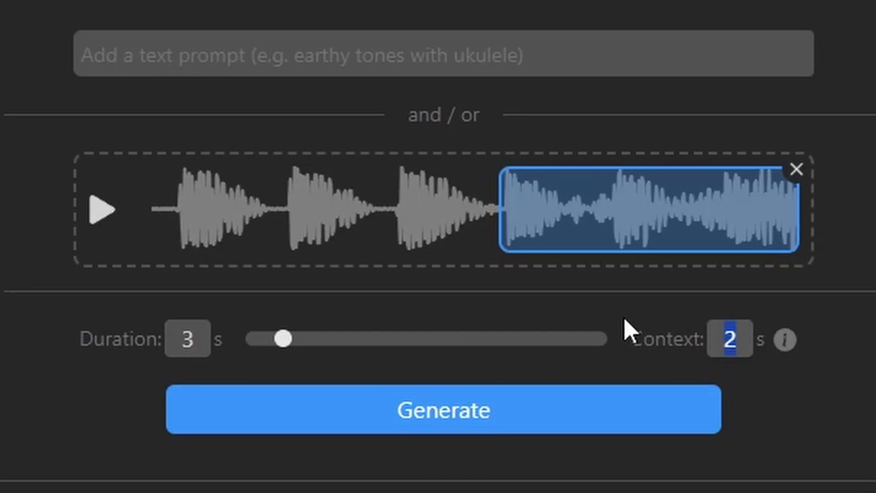
type("1")
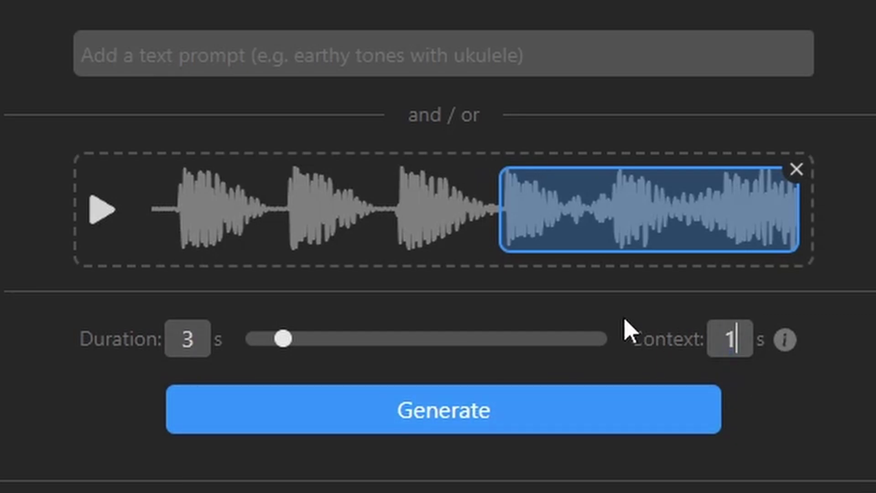
left_click(402, 424)
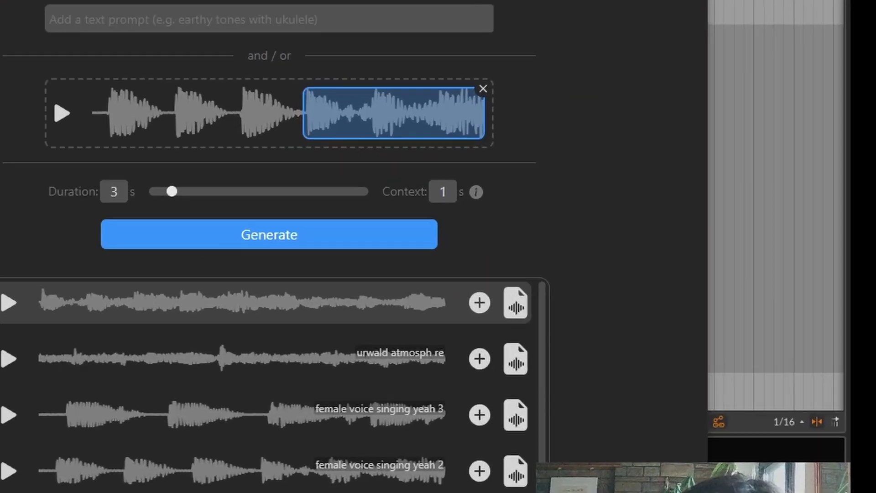
left_click(796, 484)
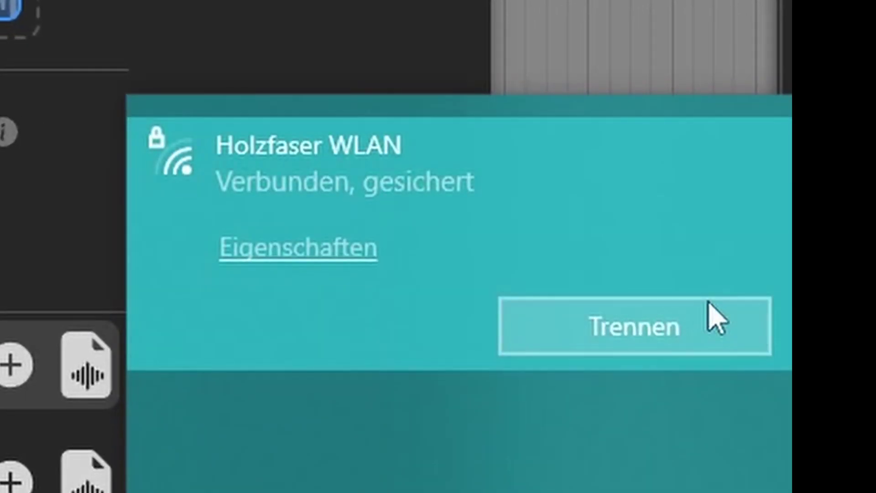
left_click(669, 331)
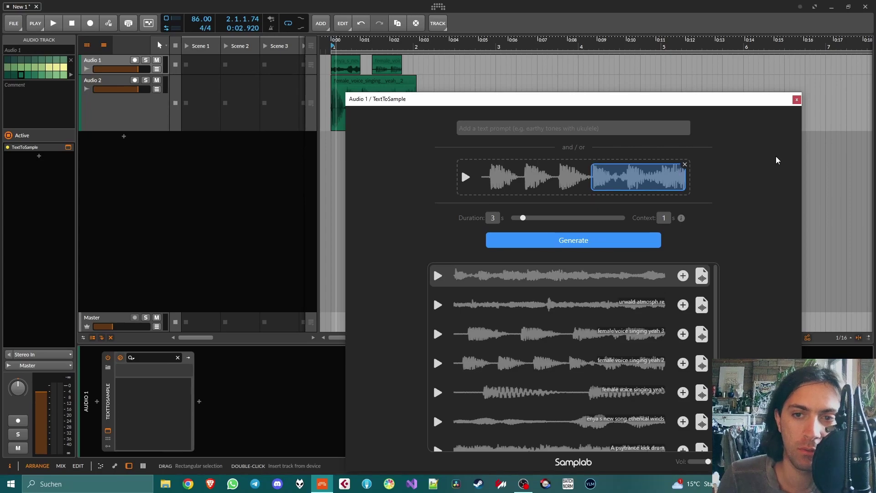
Step: Audition the first result, then generate and preview a sample from the prompt 'something techy'
left_click(437, 278)
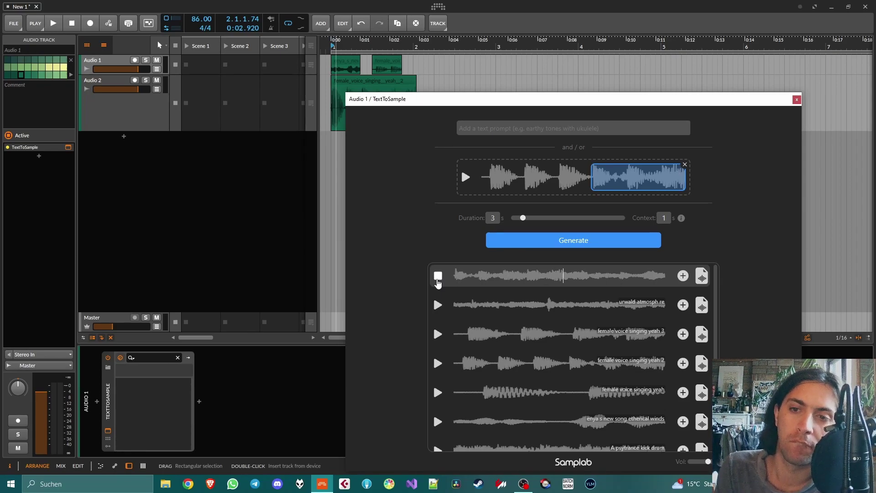
left_click(439, 279)
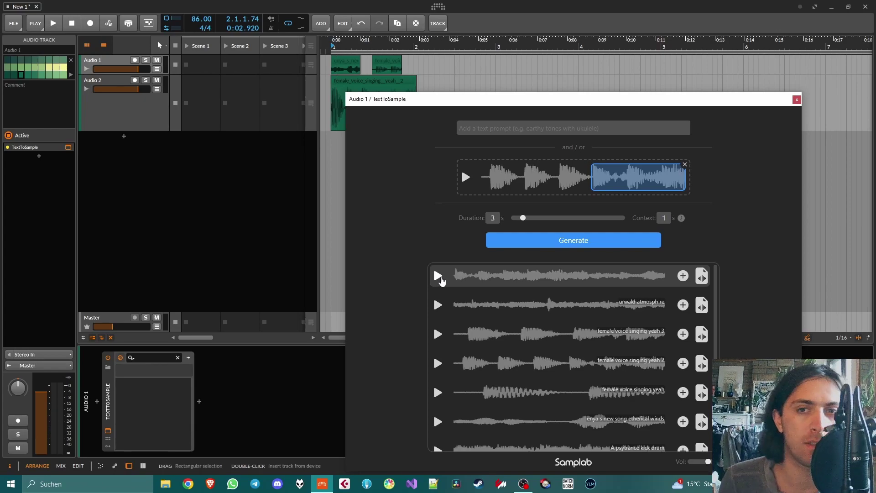
left_click(506, 126)
type("something")
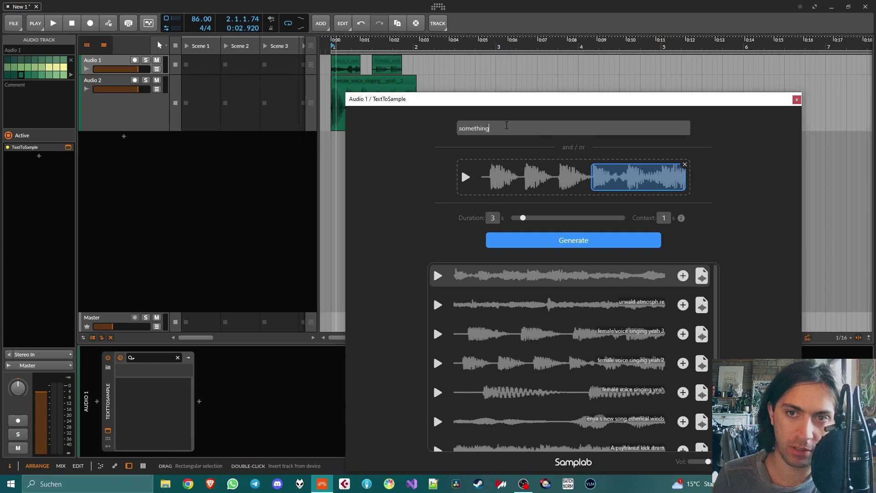
type(" techy")
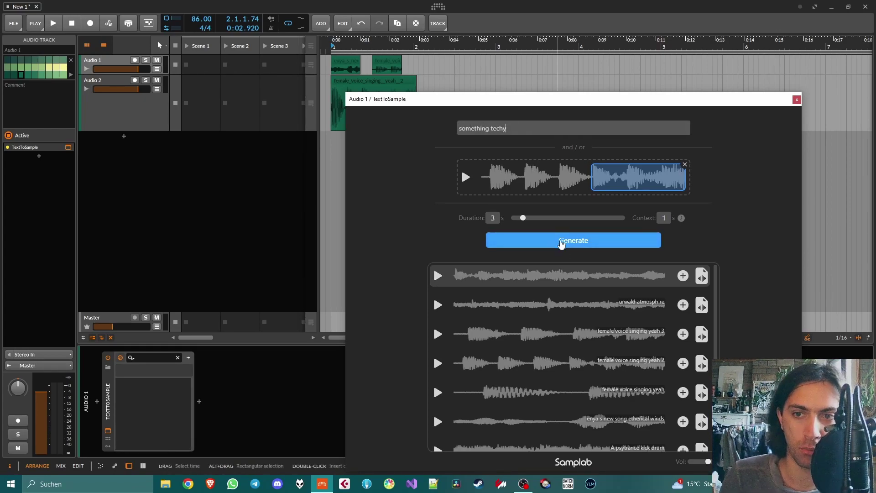
left_click(562, 245)
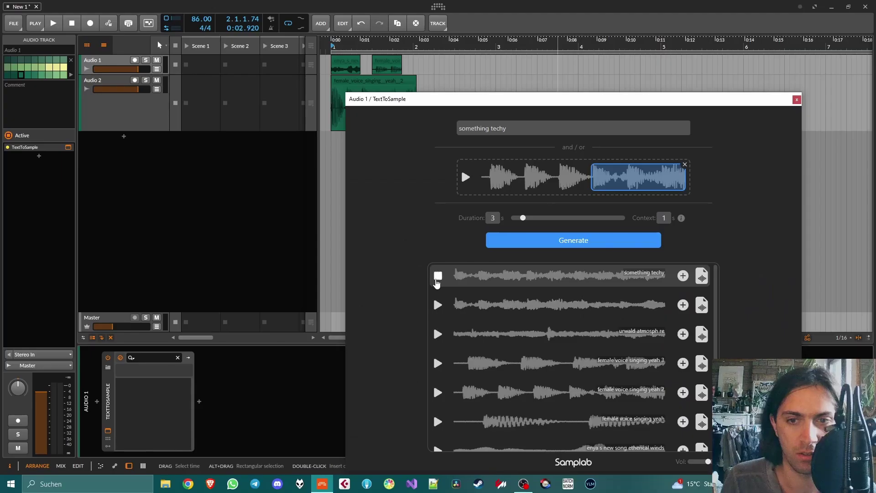
left_click(438, 276)
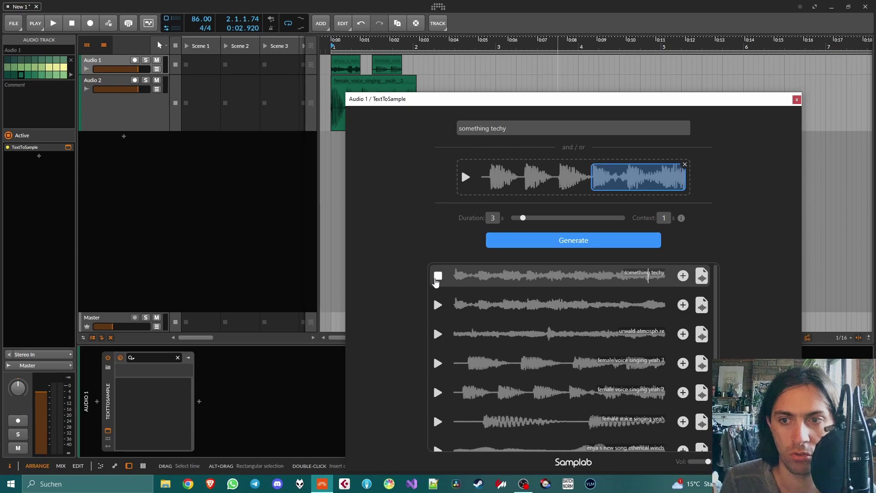
left_click(436, 277)
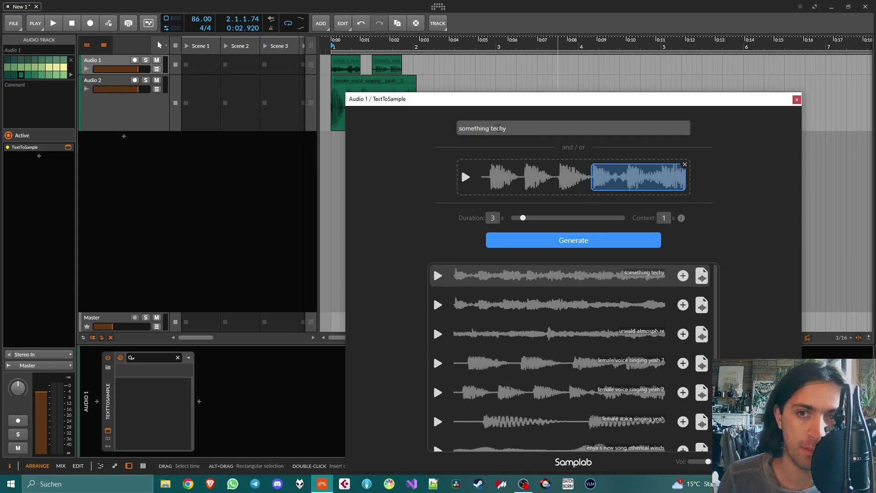
Step: Delete 'something' from the prompt and preview the colorbass sample
left_click_drag(491, 129, 317, 125)
key("BackSpace")
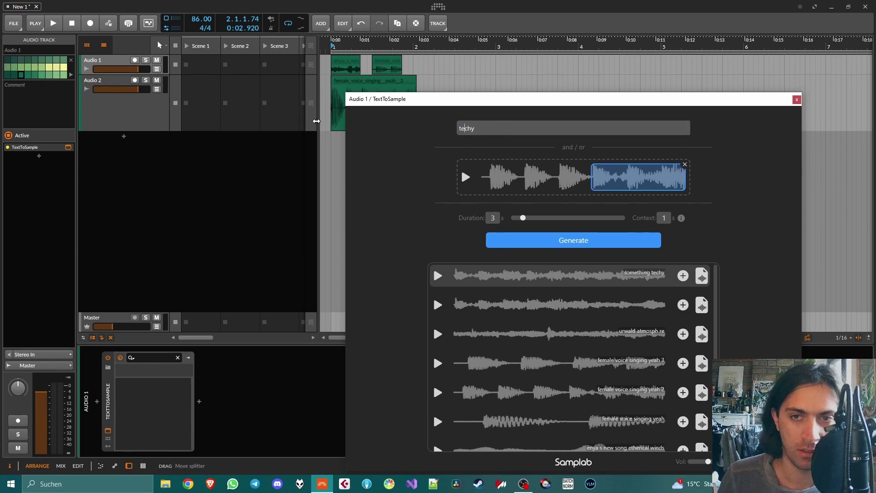
left_click(438, 276)
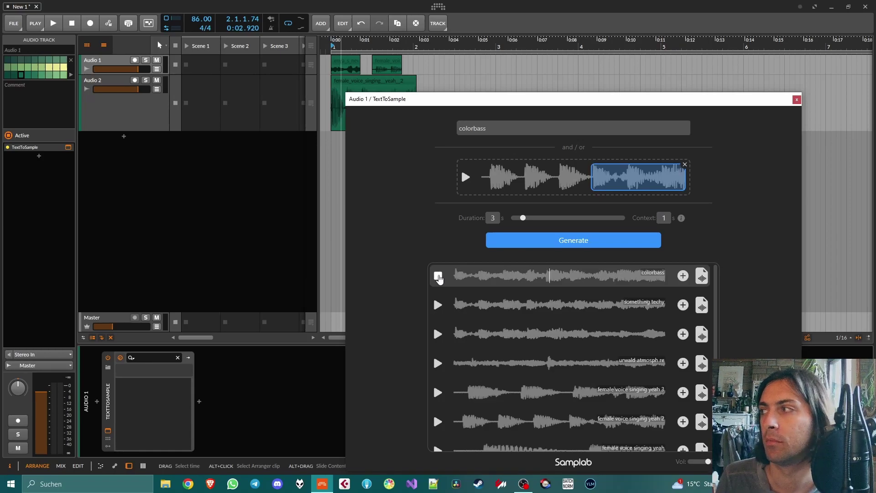
left_click(438, 275)
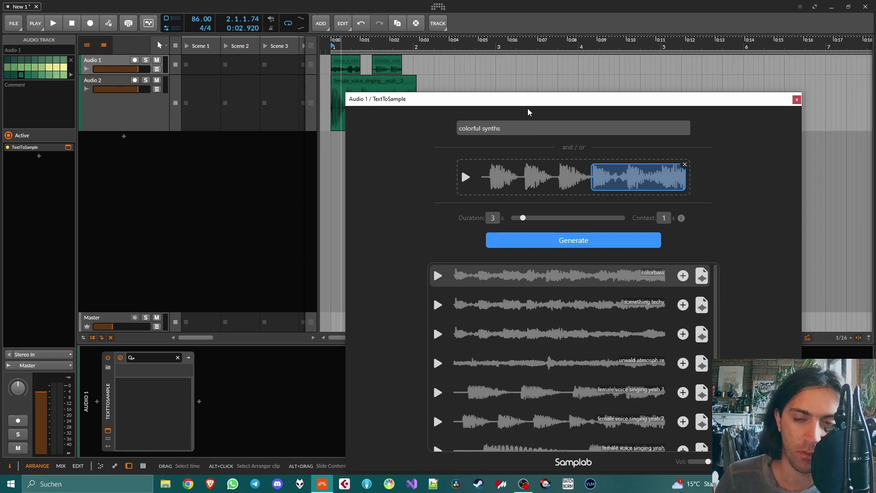
Step: Revise the prompt to 'colorful and vibrant synths', generate it, and play the result
type("and vibrant")
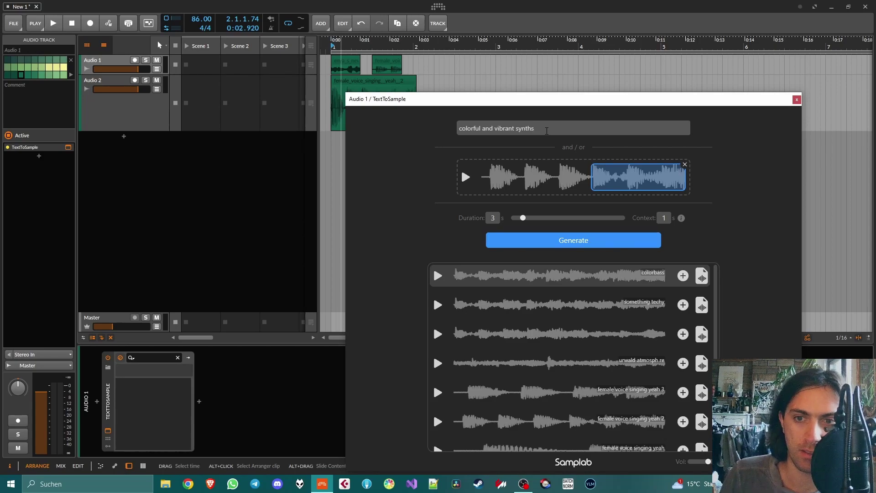
left_click(587, 244)
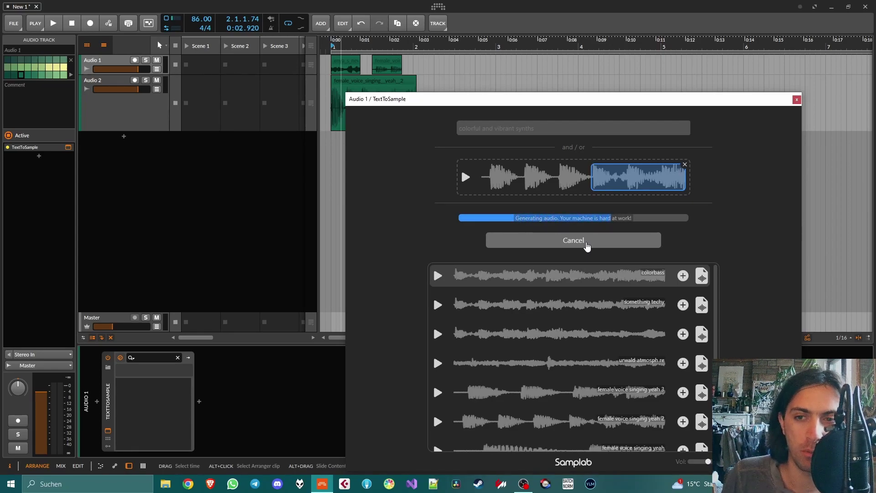
left_click(438, 275)
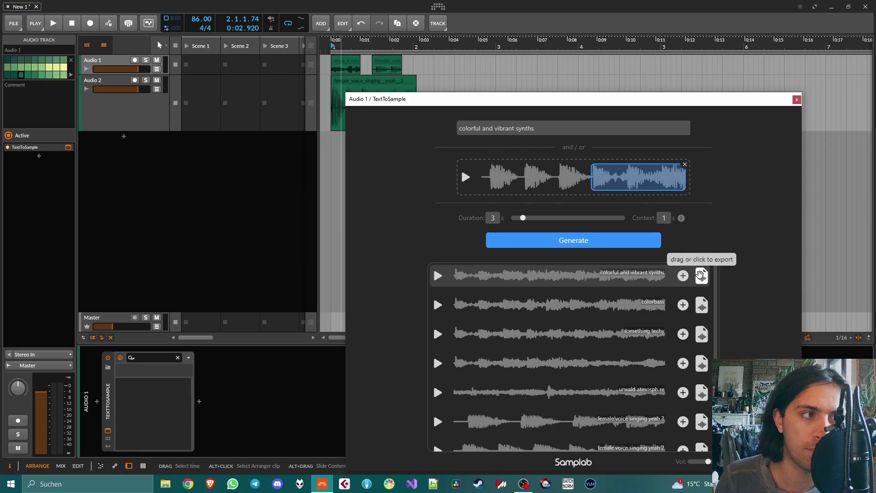
Step: Export the synth sample into the arrangement and butt it against the voice clip on Audio 2
left_click(701, 275)
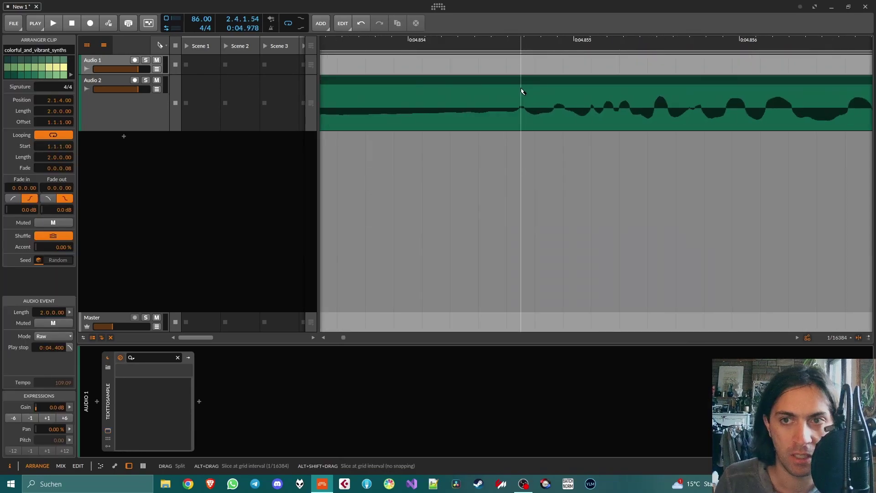
left_click(593, 94)
scroll(593, 91, "down", 10, "ctrl")
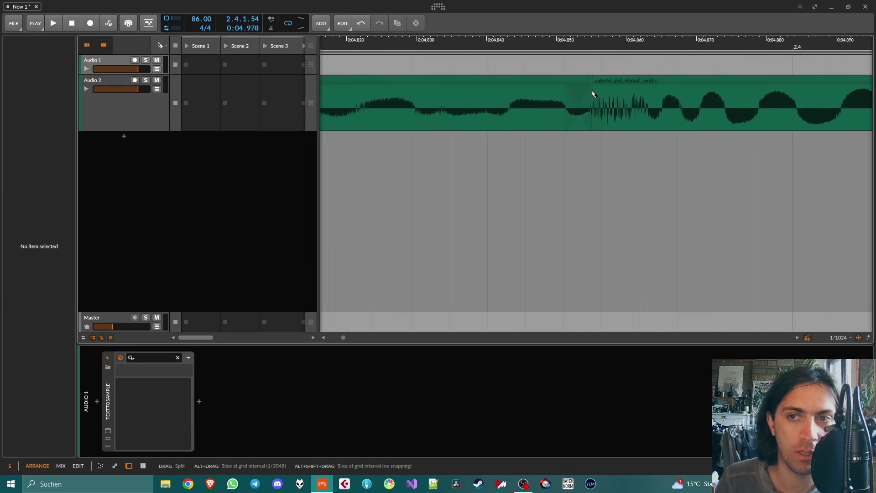
left_click(574, 79)
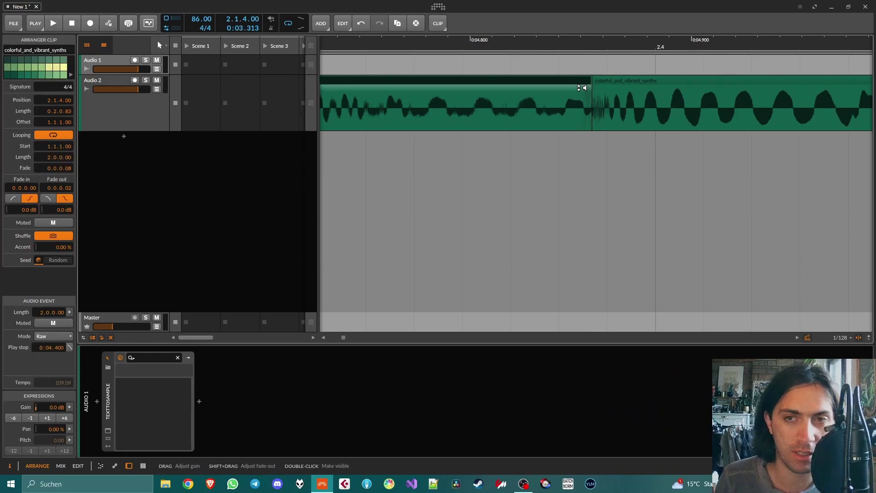
scroll(548, 102, "down", 5)
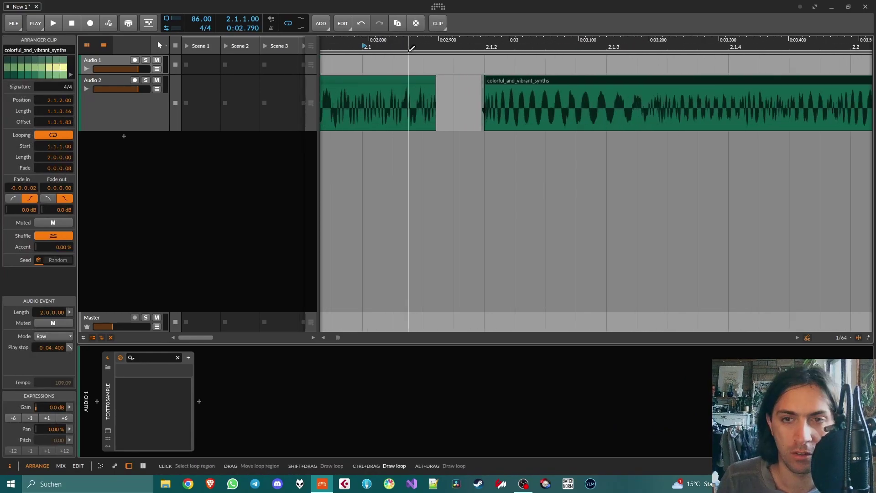
scroll(450, 59, "up", 4)
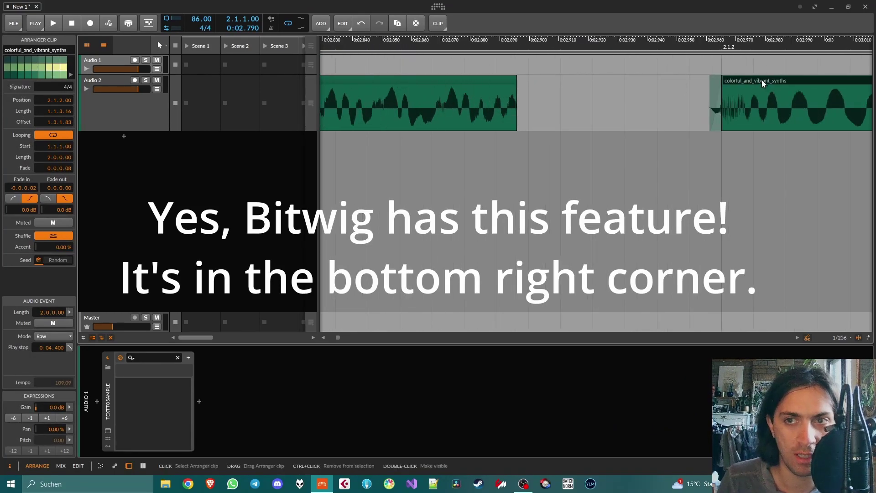
left_click_drag(762, 79, 438, 96)
Step: Play back from just before the join to check the voice-to-synth transition
scroll(438, 96, "down", 5)
scroll(355, 95, "down", 3)
left_click(388, 43)
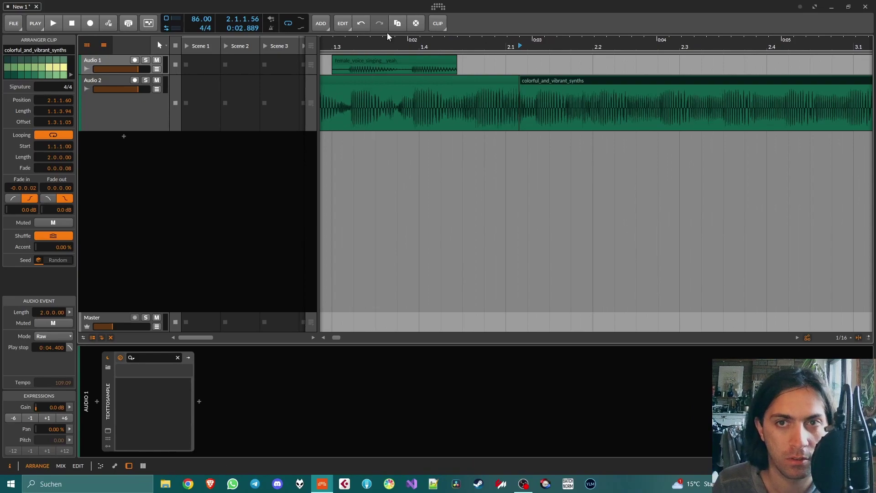
key("space")
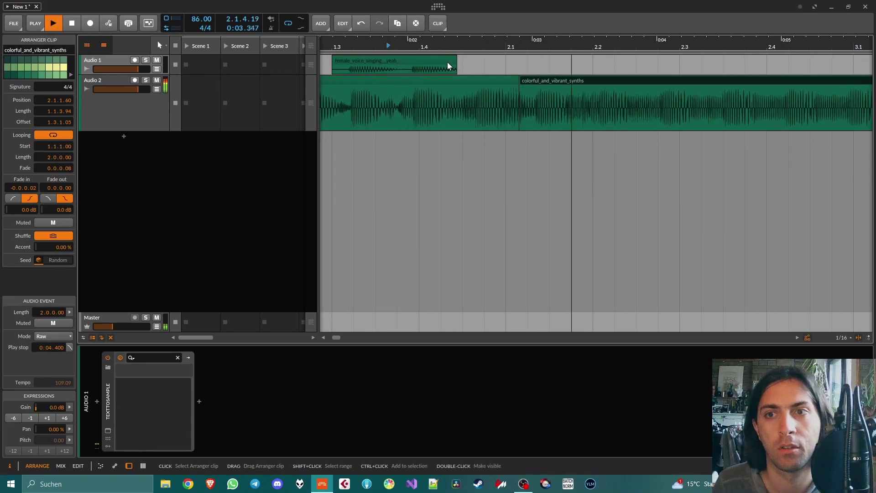
scroll(447, 62, "down", 2)
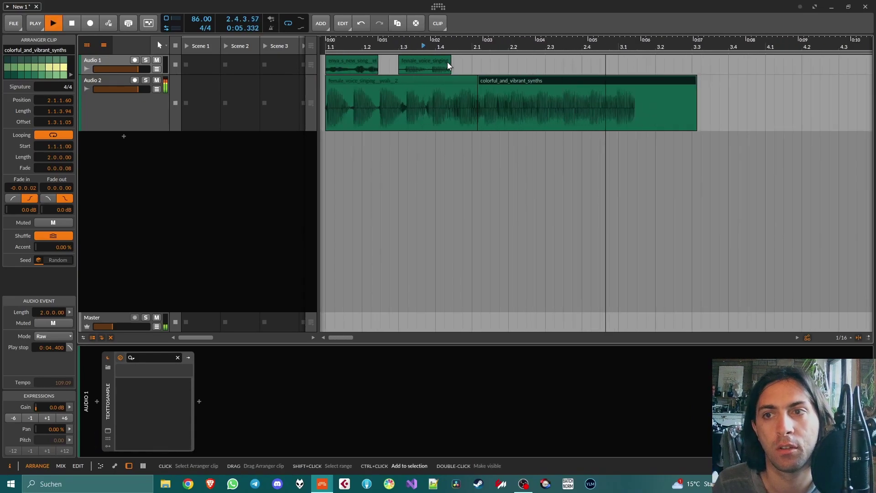
key("space")
scroll(348, 91, "down", 2)
Step: Merge the two clips and bounce them in place into one audio clip
right_click(348, 80)
left_click(396, 267)
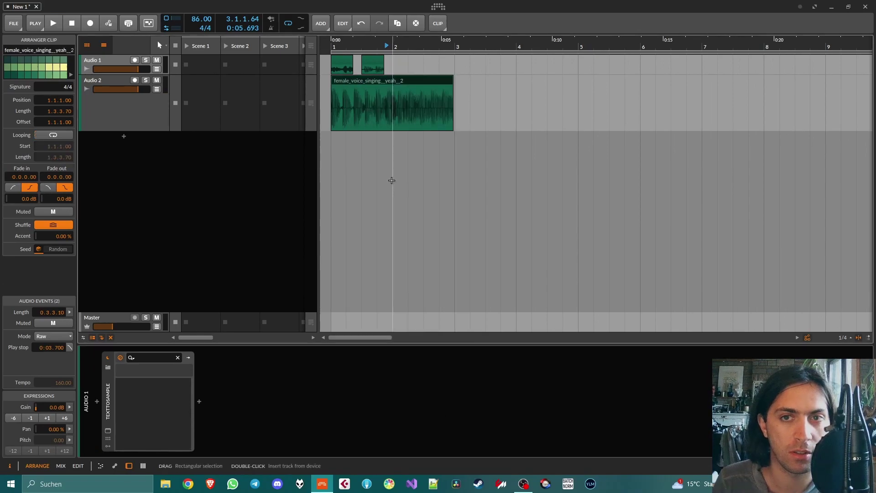
right_click(366, 81)
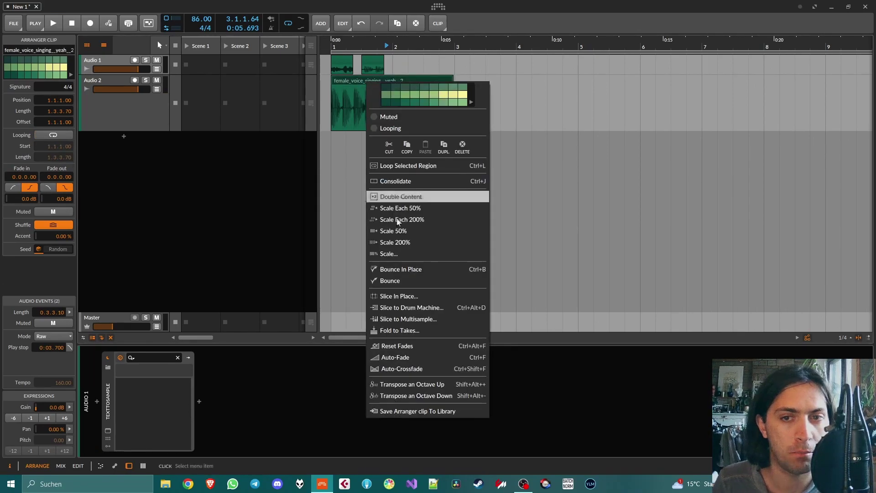
left_click(395, 280)
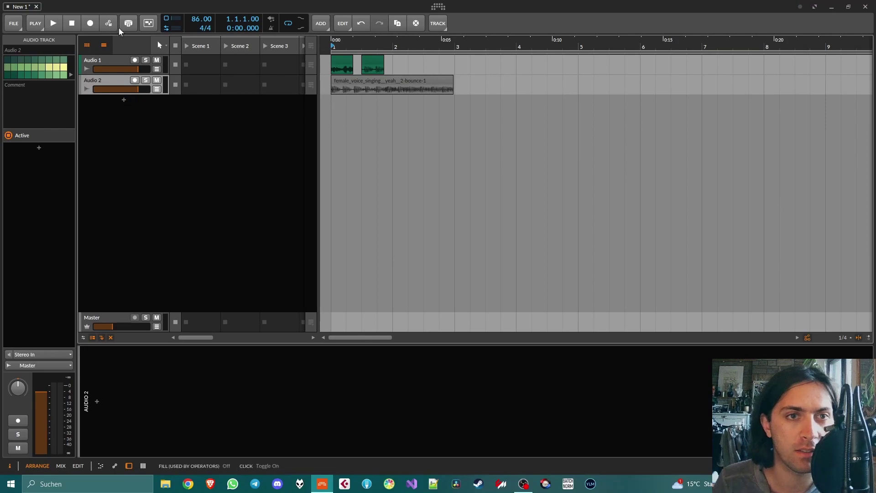
left_click(99, 59)
Step: Reopen the TextToSample window, move it aside, and drag the bounced clip into its continue-audio zone
left_click(108, 430)
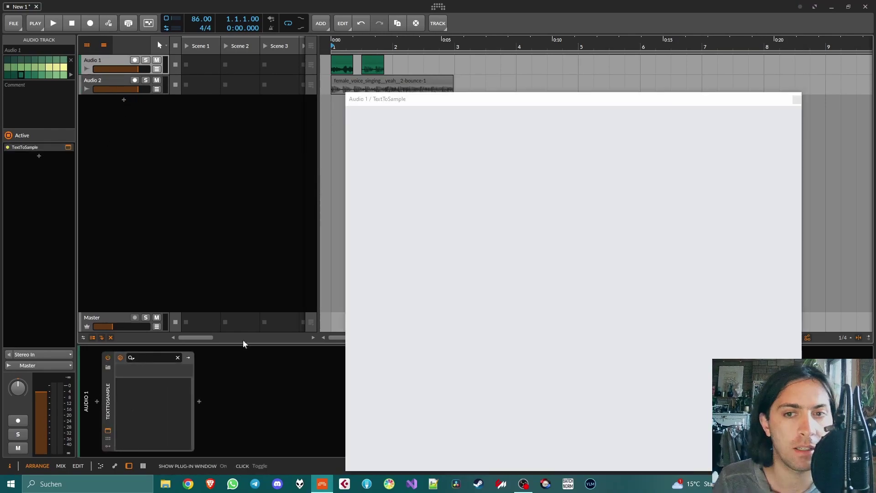
left_click_drag(475, 99, 395, 98)
left_click(391, 84)
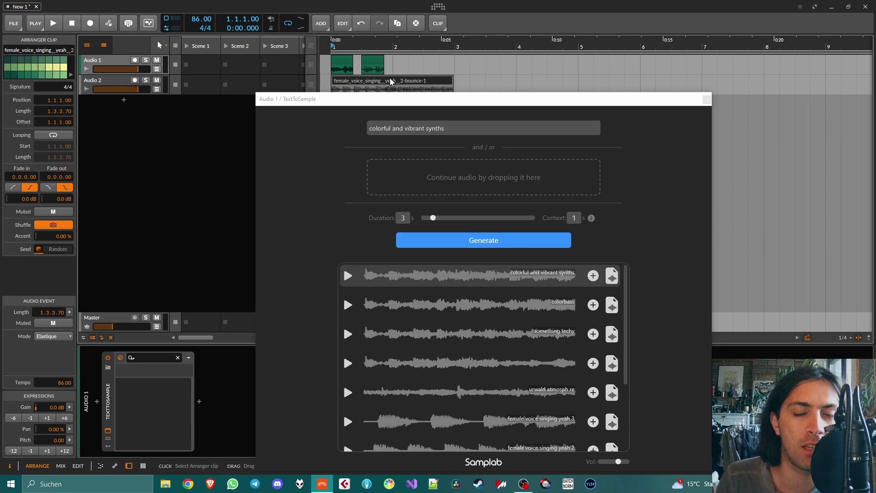
left_click_drag(391, 82, 500, 183)
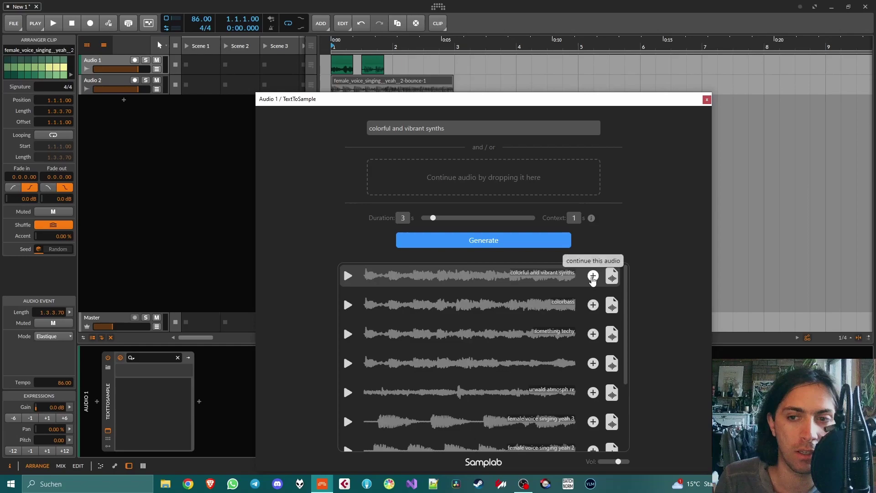
Step: Load the synths sample as continuation audio with 2 s duration, 3 s context and a 'wild supersaws' prompt
left_click(593, 276)
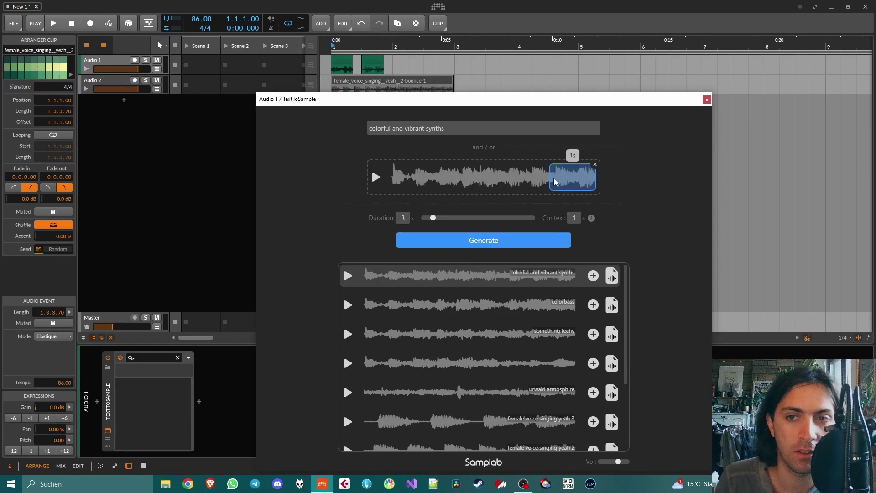
left_click_drag(428, 218, 422, 219)
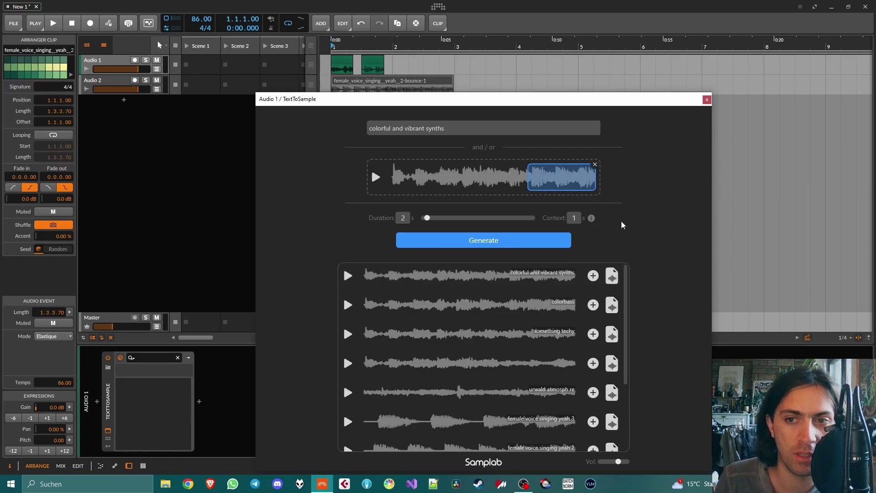
left_click_drag(579, 218, 564, 219)
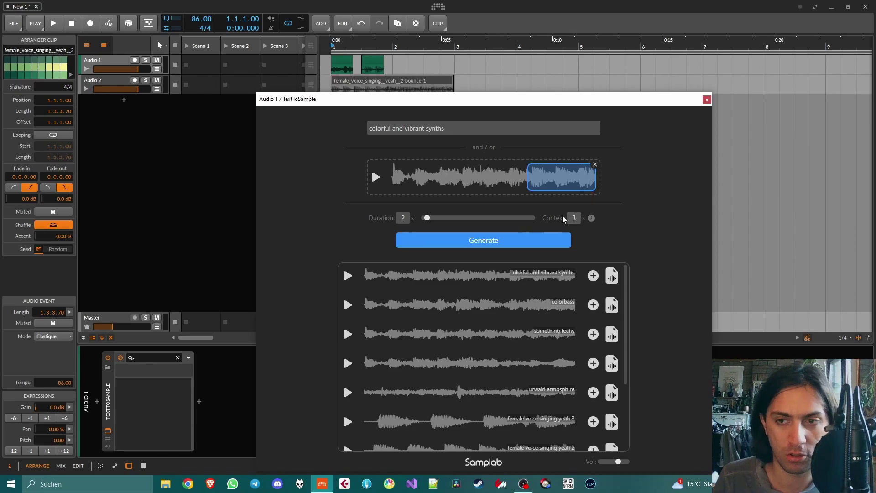
type("wild supersa")
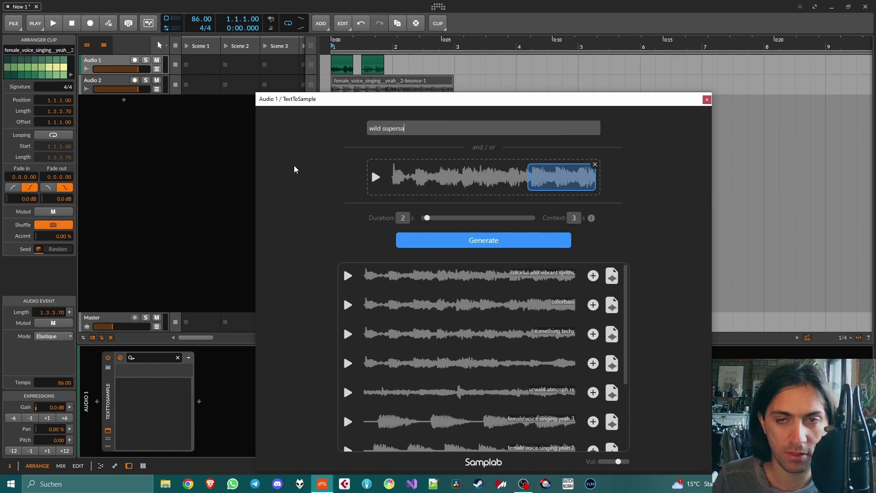
type("ws and strong kick")
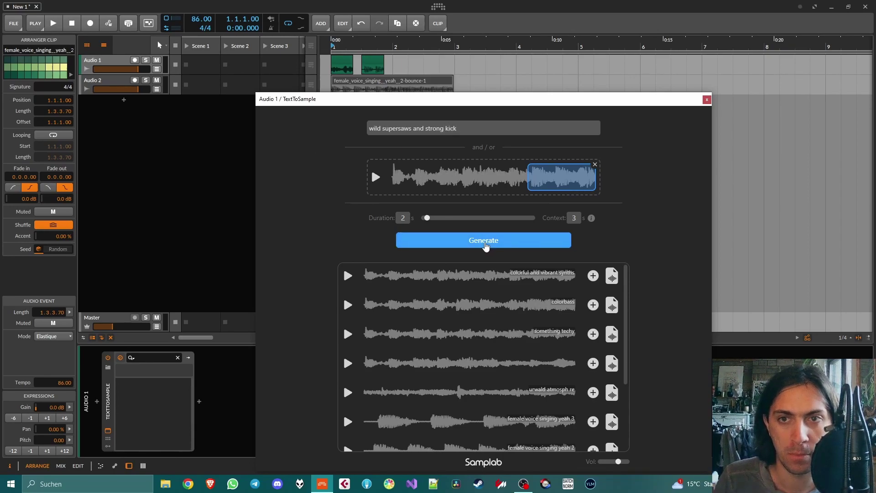
Step: Generate the wild supersaws and strong kick continuation and listen from bar 3
left_click(484, 246)
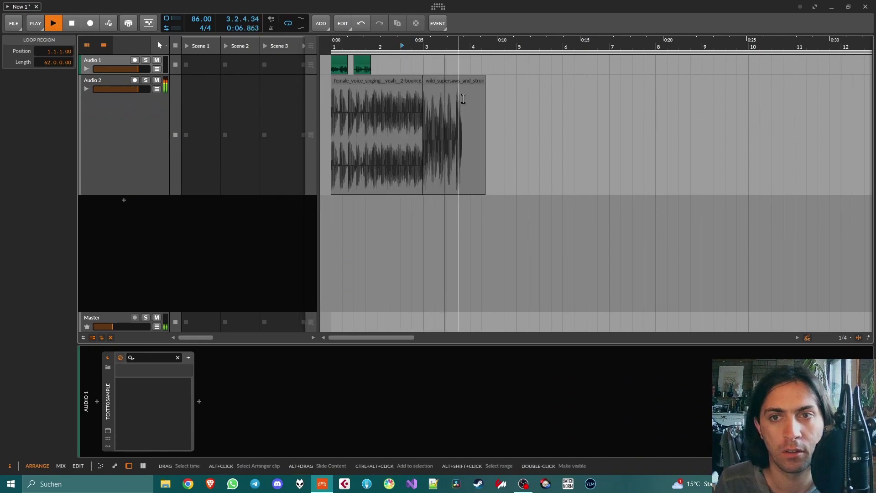
key("space")
left_click(429, 47)
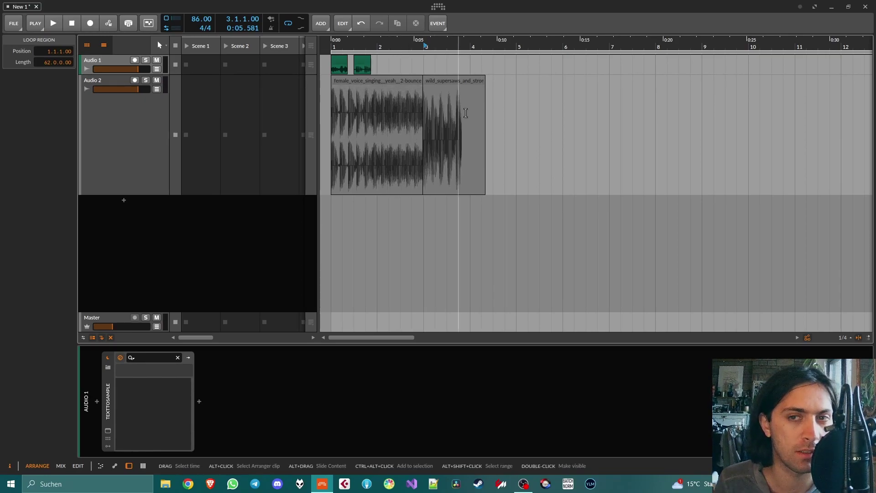
Step: Select both clips on Audio 2, play them, and bounce them into one clip
scroll(474, 112, "up", 10)
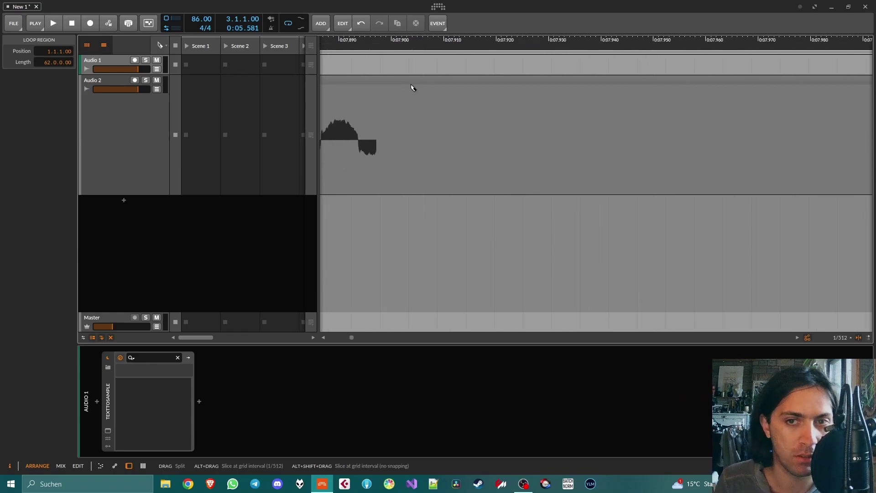
scroll(378, 86, "down", 10)
left_click(375, 81)
key("space")
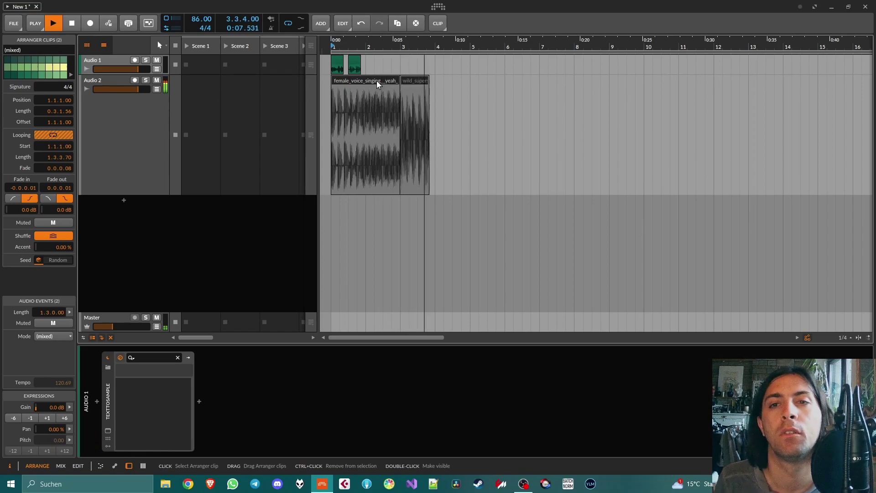
key("ctrl+shift+b")
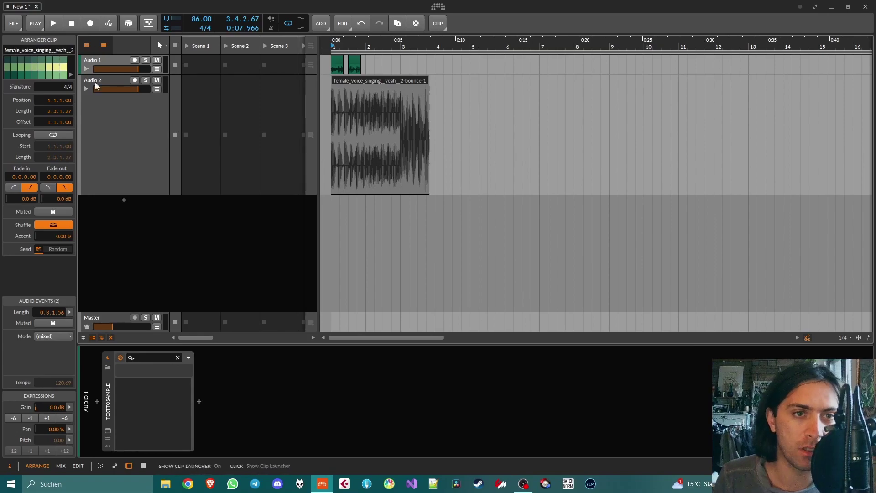
Step: Feed the bounced voice clip in with the 'progressive house meets shoegaze' prompt, generate, and preview it
left_click(108, 429)
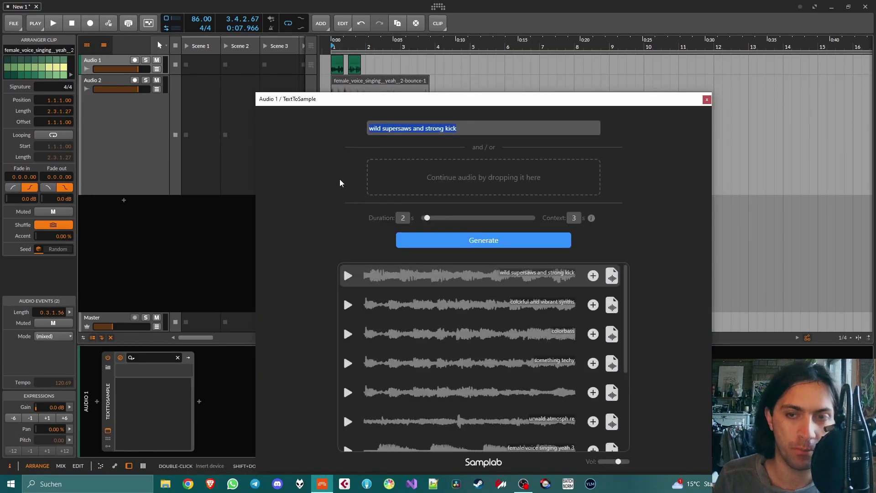
type("po")
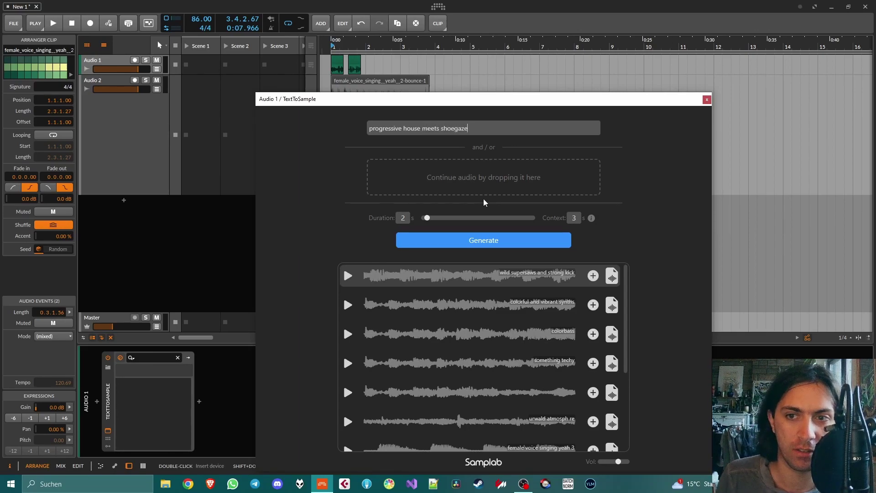
left_click_drag(483, 203, 488, 177)
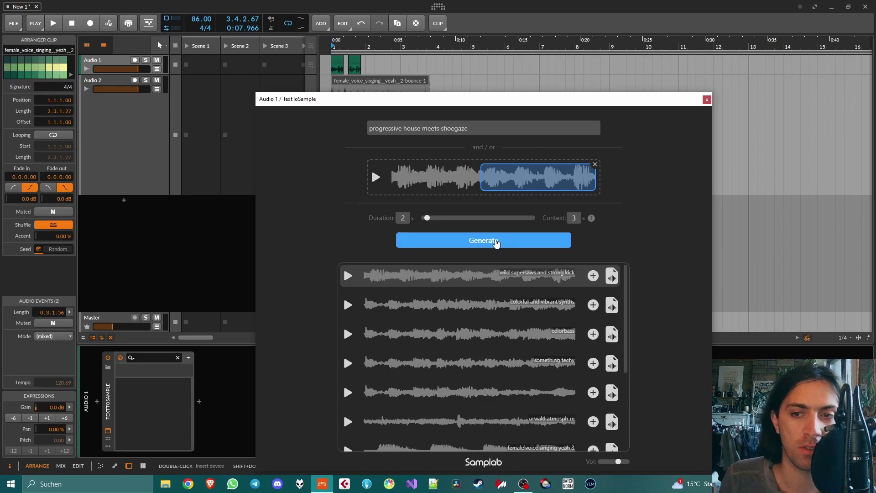
left_click(496, 243)
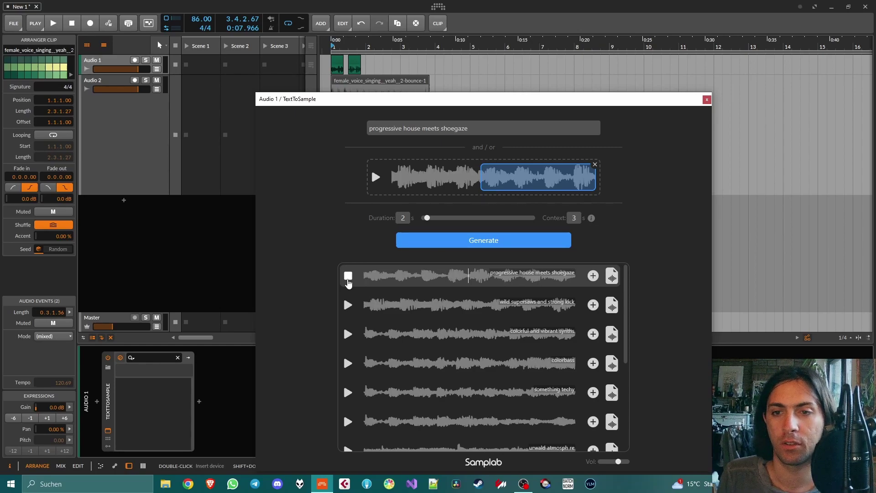
left_click(348, 276)
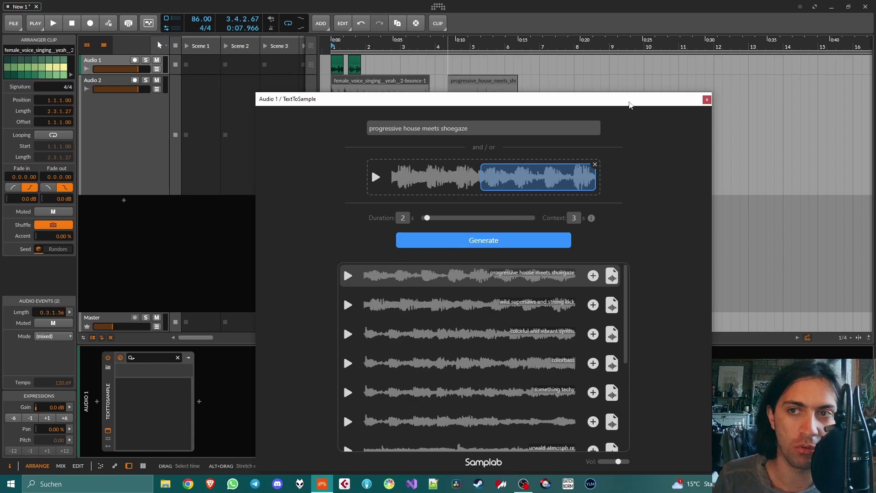
Step: Slide the new clip left against the voice clip and play back the join
left_click_drag(630, 102, 634, 265)
left_click_drag(467, 90, 458, 90)
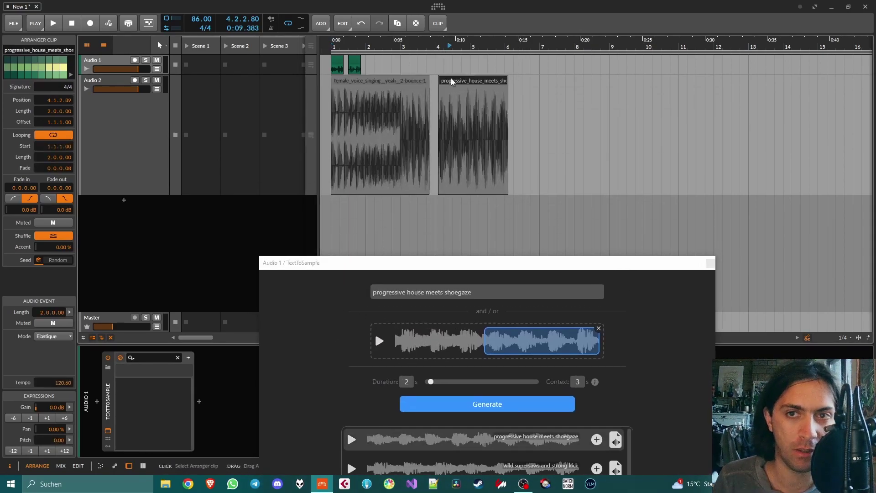
scroll(430, 81, "up", 5)
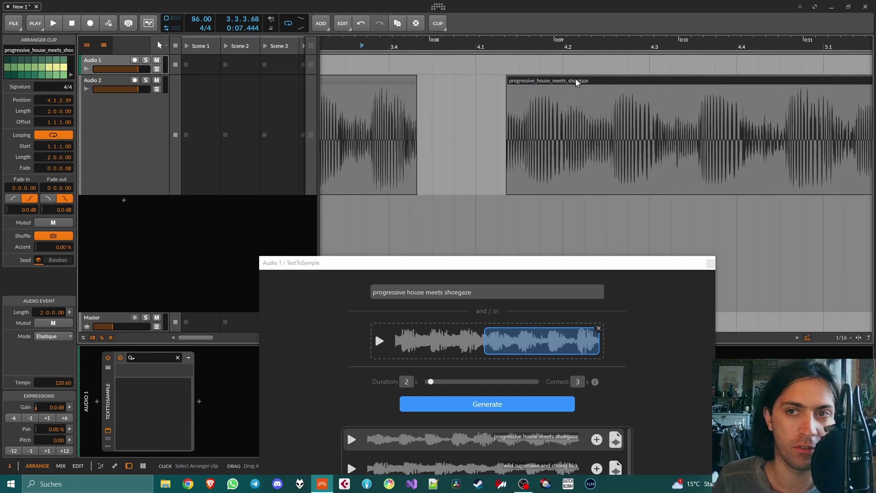
key("space")
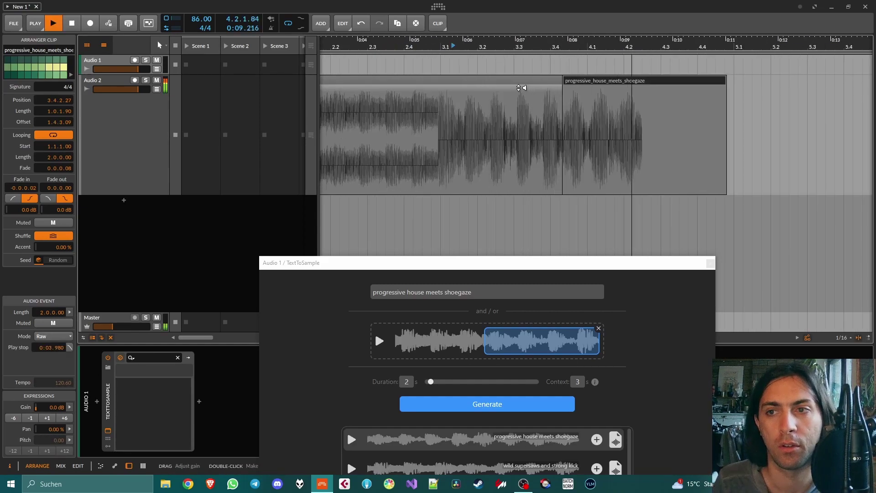
key("space")
Step: Trim the progressive house clip's tail down to length 0.2.0.72
scroll(653, 75, "up", 5)
scroll(655, 86, "down", 5)
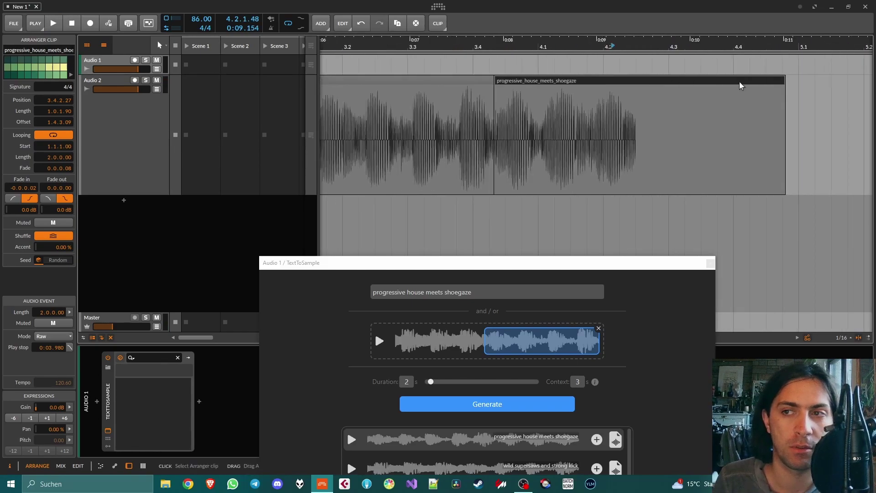
left_click_drag(759, 85, 589, 84)
scroll(640, 86, "up", 5)
scroll(595, 87, "up", 5)
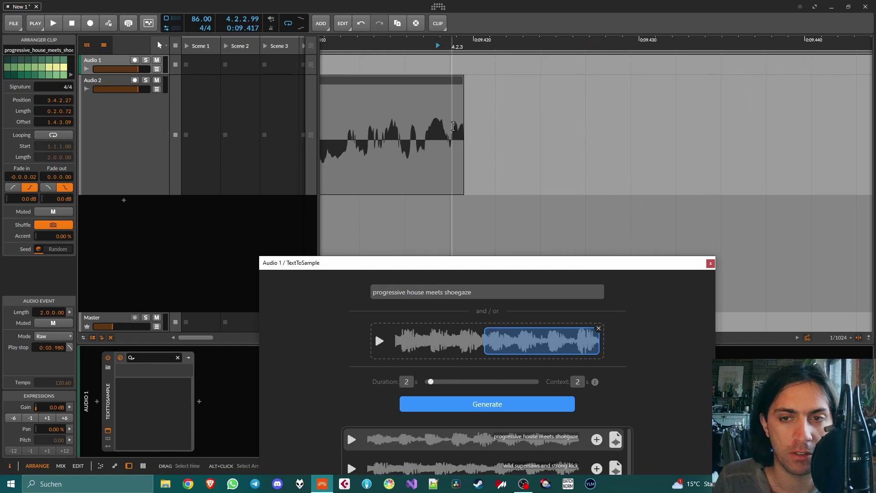
left_click_drag(485, 267, 481, 49)
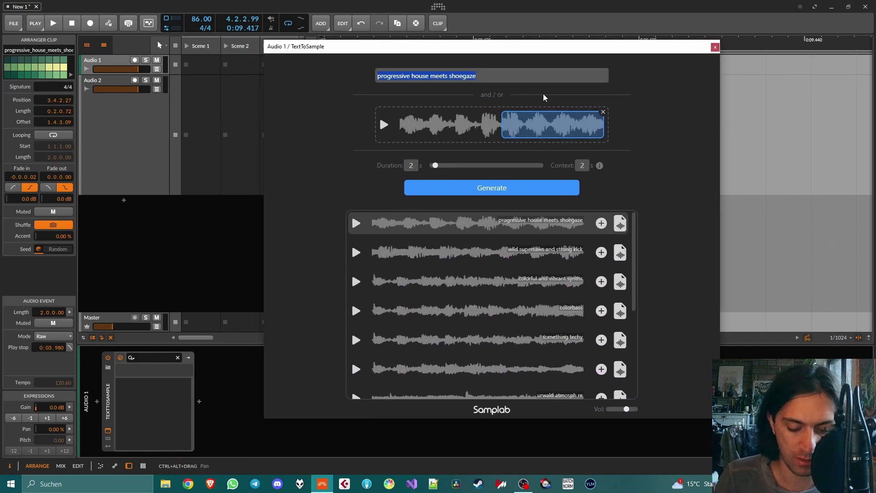
Step: Change the prompt to 'ambient borderline shoegaze vibes' and set the duration to 4 seconds
type("ambient shoe")
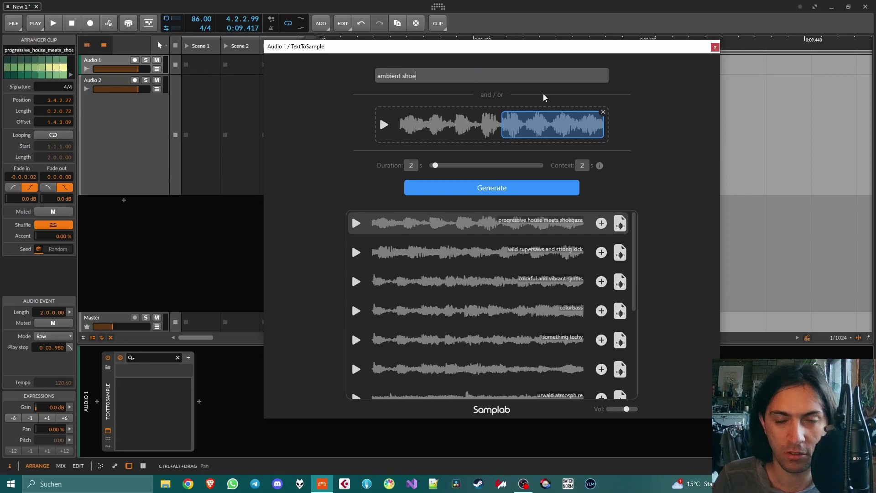
type("gaze")
key("BackSpace")
key("BackSpace")
key("BackSpace")
key("BackSpace")
key("BackSpace")
key("BackSpace")
key("BackSpace")
key("BackSpace")
type("b")
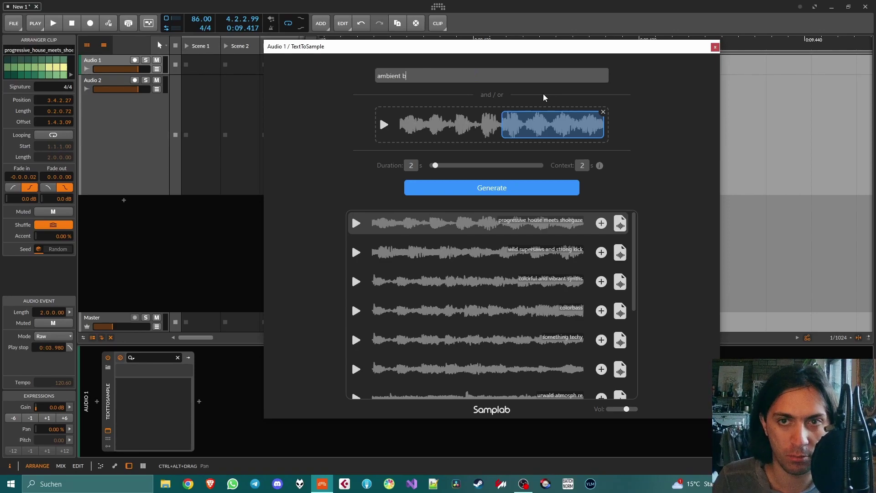
type("orderline shoegaze ")
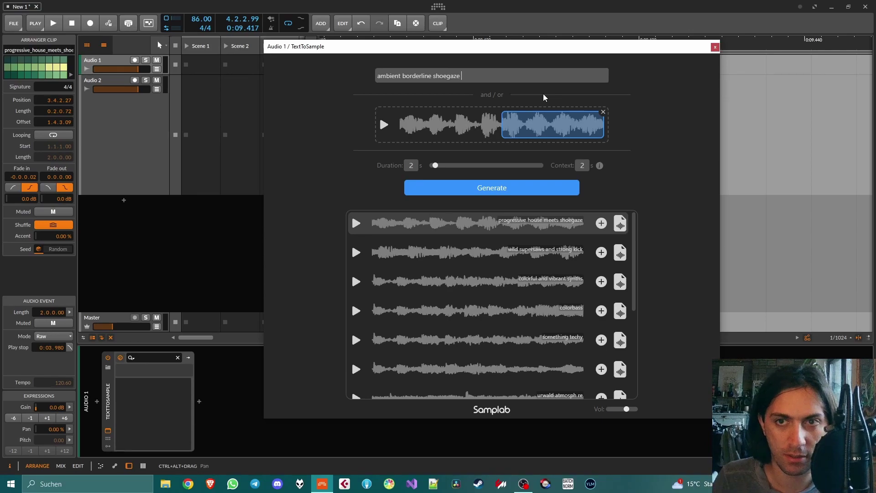
type("vibes")
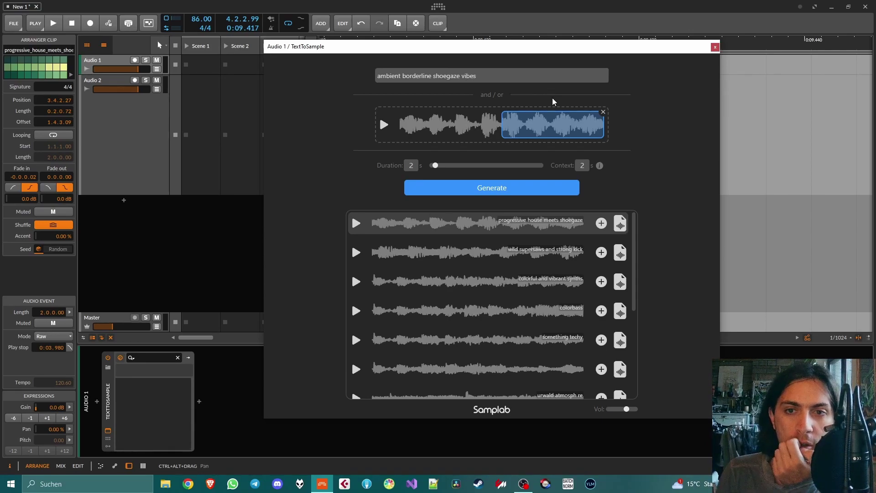
left_click(411, 165)
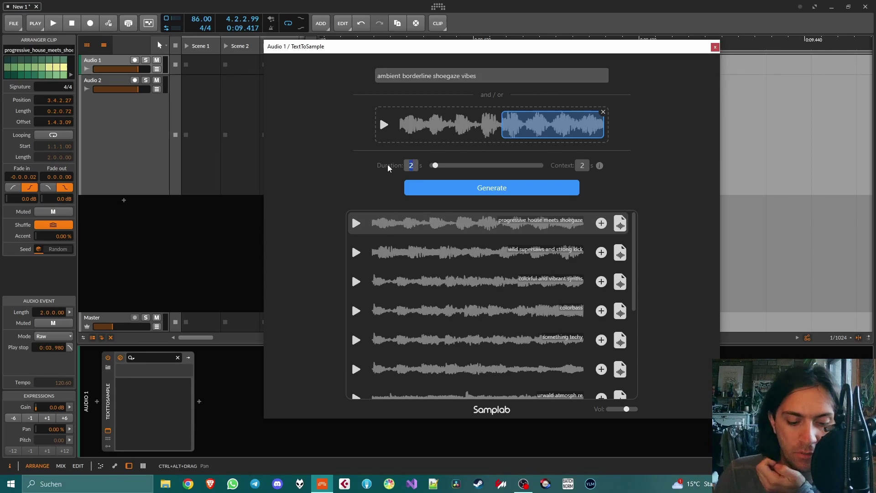
type("3")
key("Return")
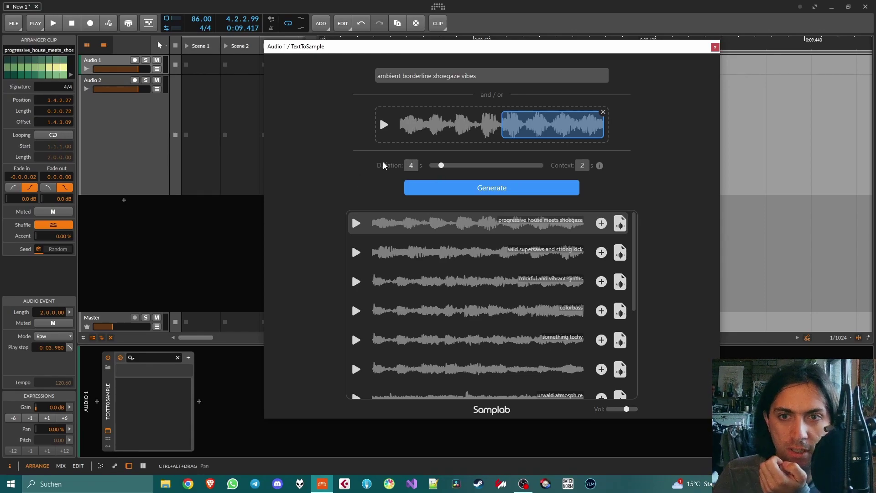
type("4")
key("Return")
Step: Shrink the context to 1 s, generate and preview the sample, then drop it onto Audio 2
left_click_drag(512, 124, 559, 121)
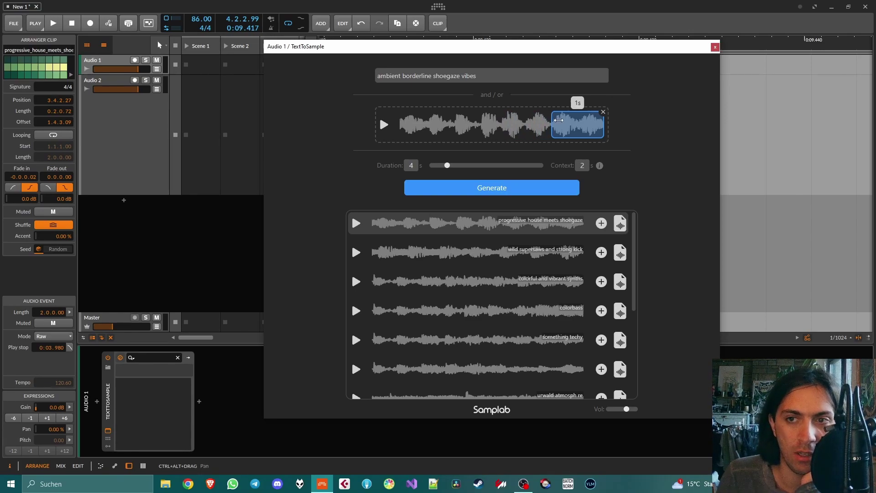
key("Return")
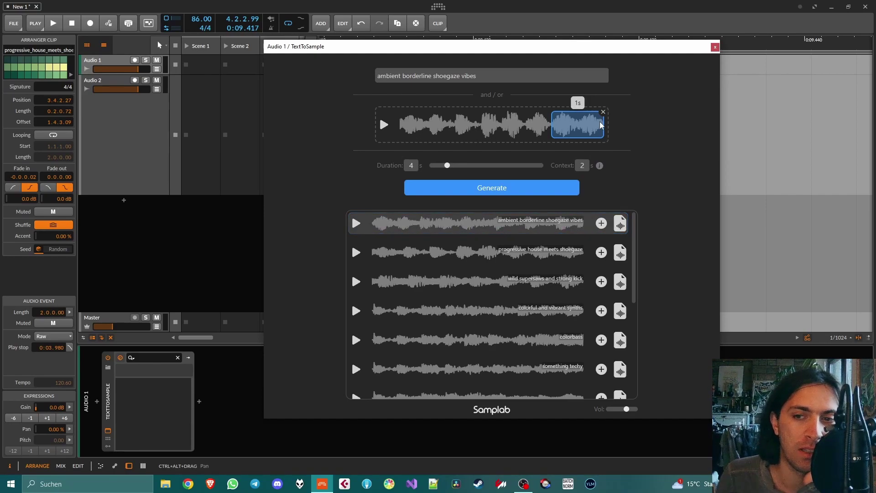
left_click(356, 227)
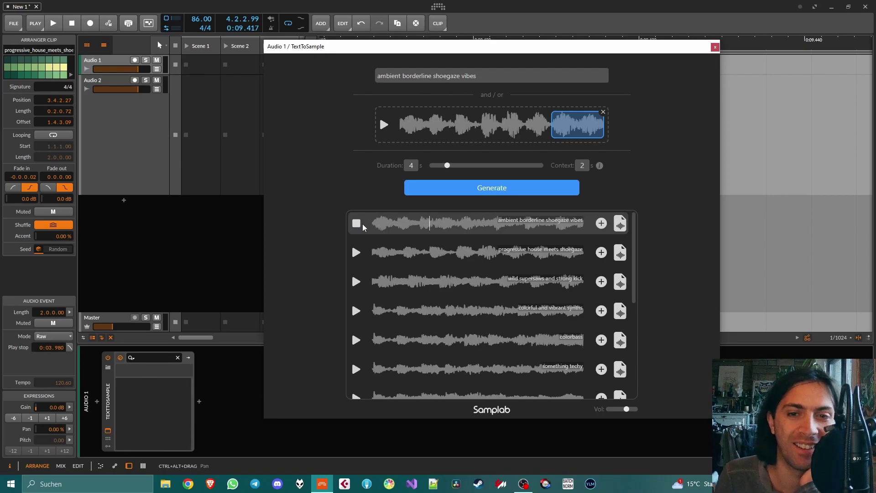
left_click(357, 223)
left_click_drag(620, 223, 747, 108)
left_click(715, 47)
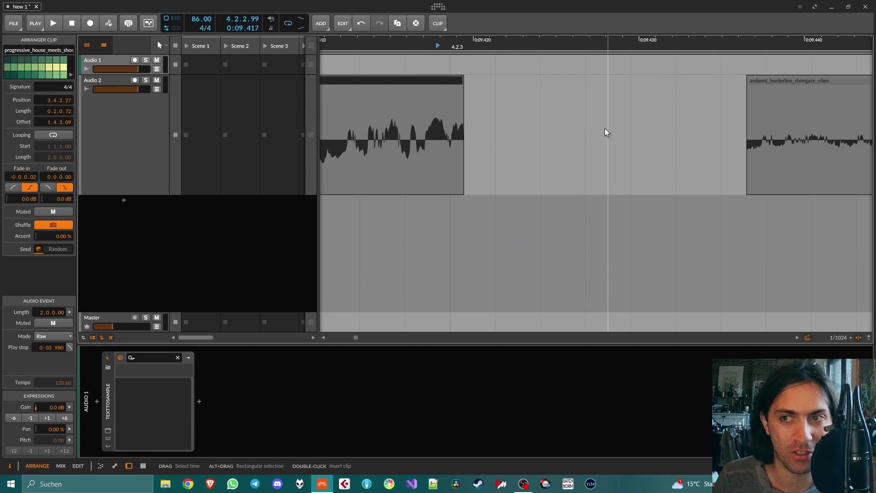
Step: Butt the shoegaze clip against the voice clip and play the arrangement
left_click_drag(627, 81, 601, 80)
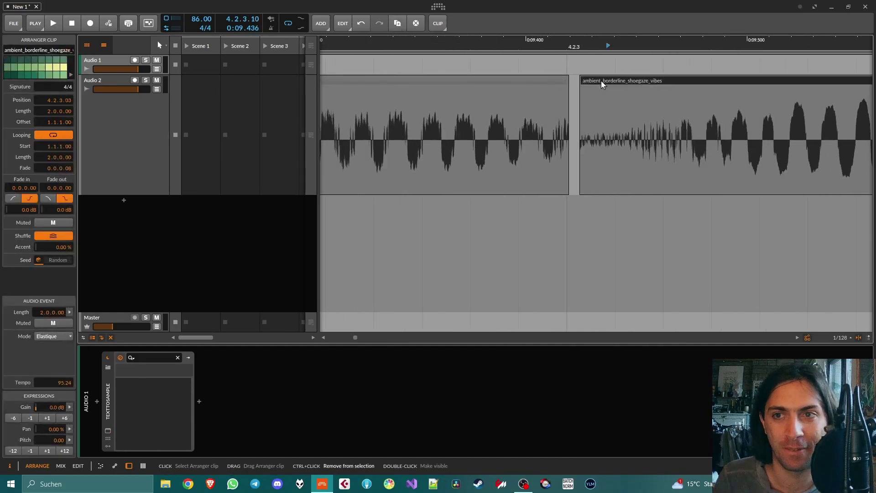
scroll(360, 75, "down", 10)
key("space")
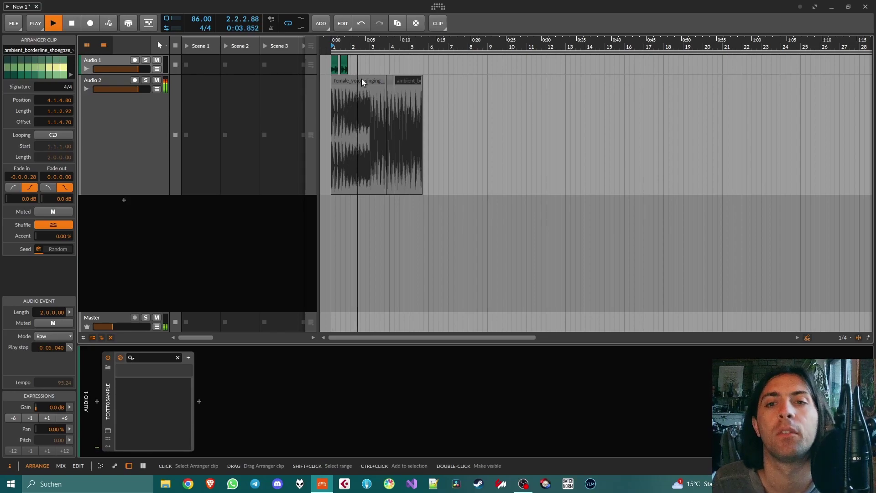
Step: Shrink Audio 2's track height and save the project as 'weird ai song' with Collect and Save
left_click_drag(135, 195, 146, 116)
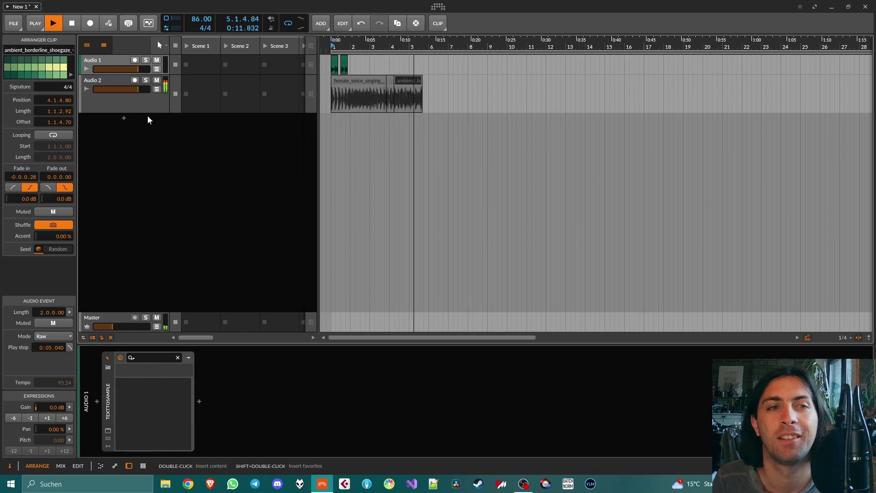
key("space")
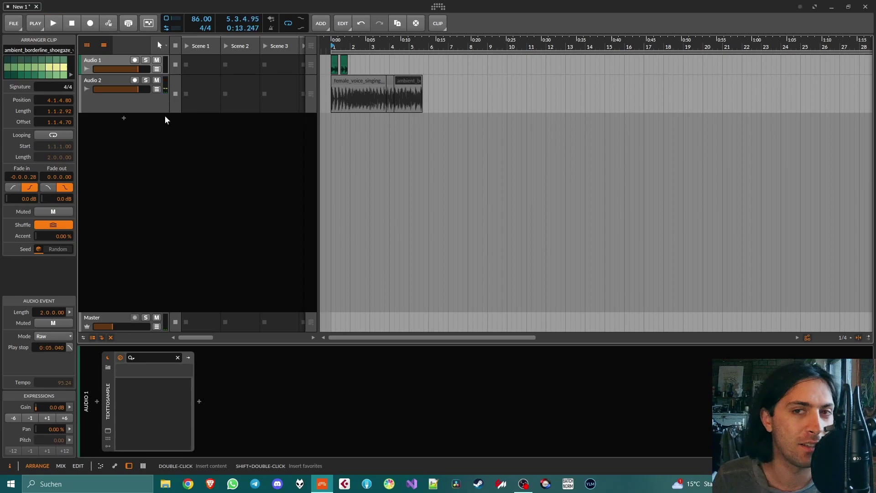
key("ctrl+s")
left_click(465, 268)
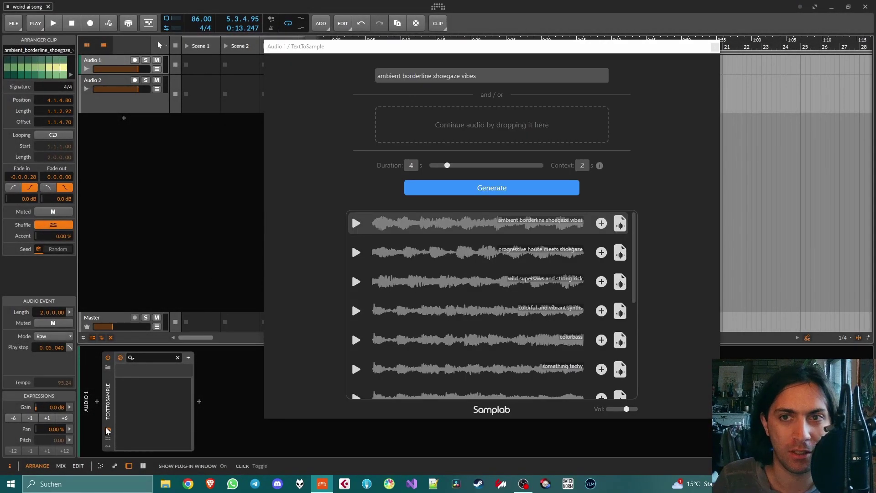
Step: Replace the old shoegaze prompt with 'tagesschau theme news breaking news orchestral political'
left_click(497, 79)
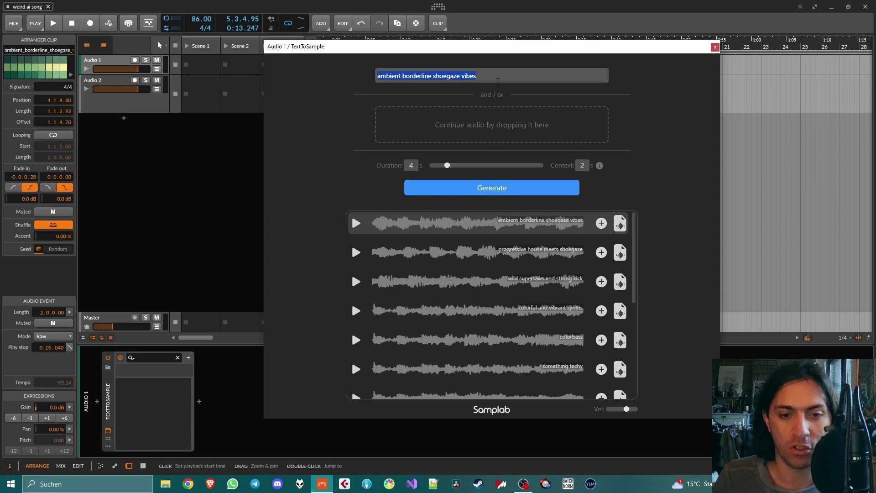
type("tagess")
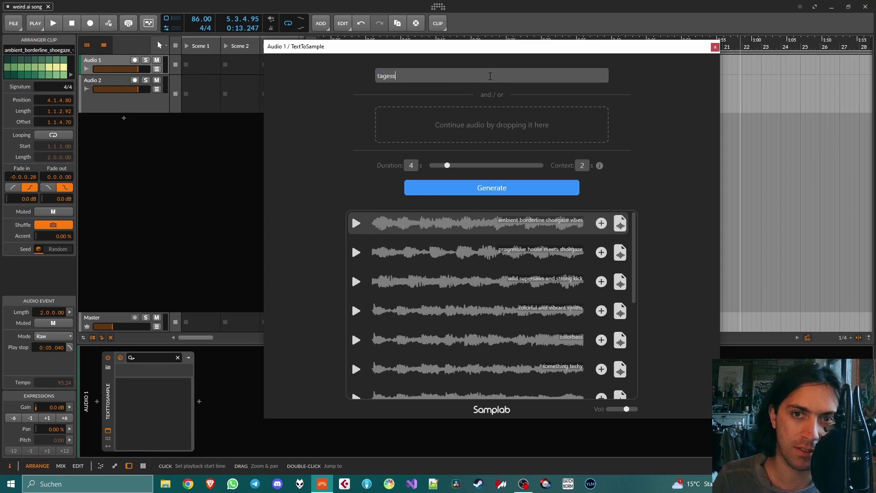
type("chau theme")
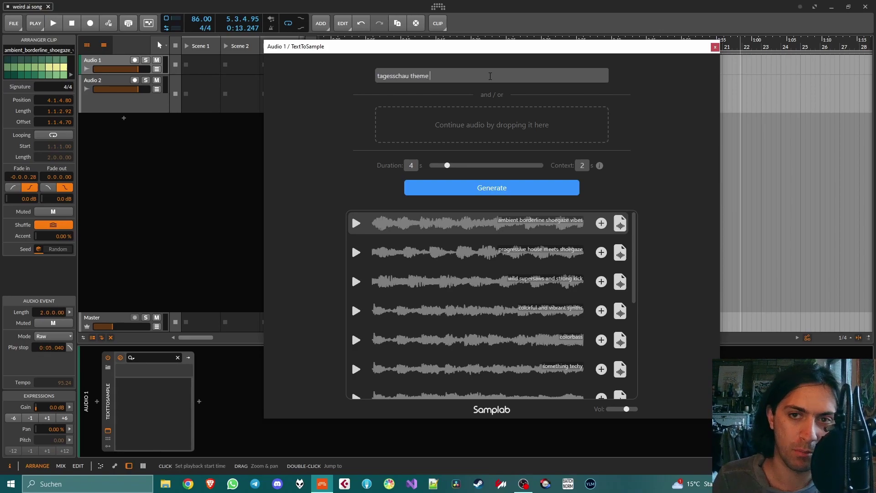
type(" news ")
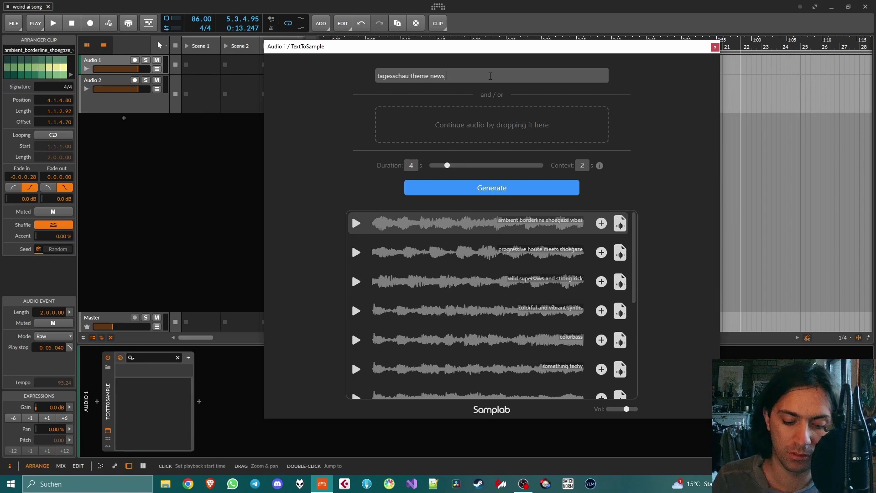
type("breaking news")
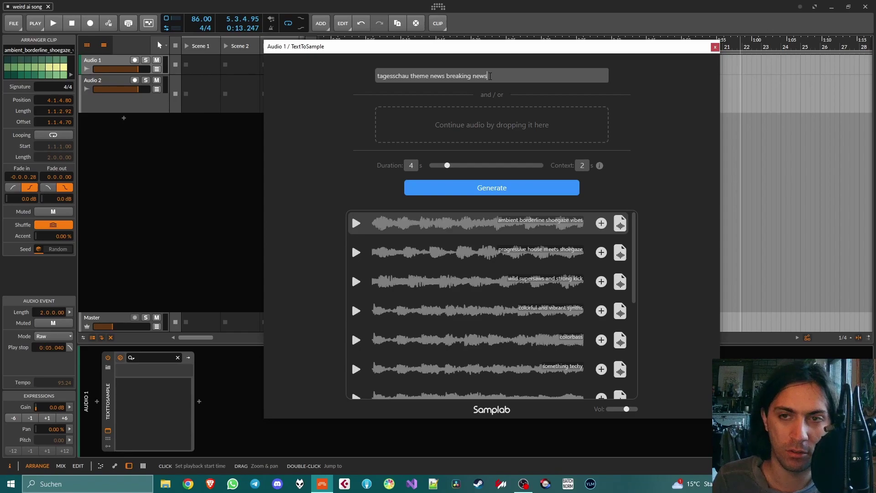
type(" orchestral political")
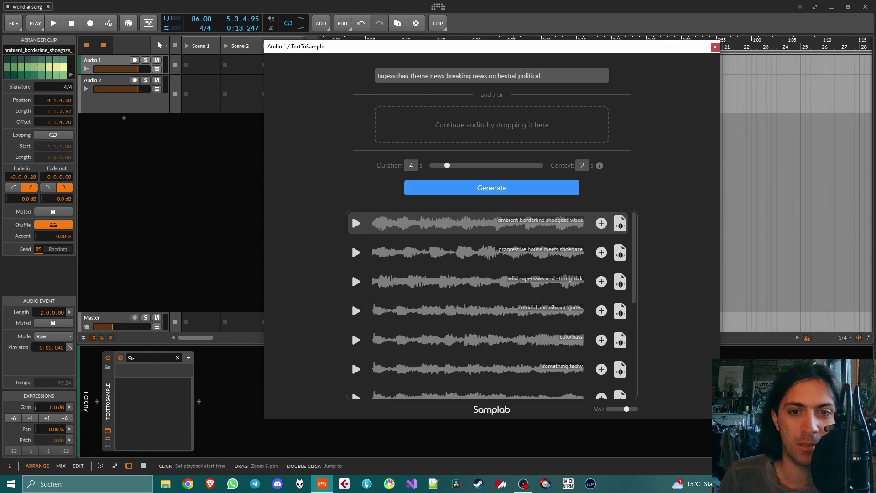
Step: Continue the shoegaze sample with 0.5 s context, generate the tagesschau sample, and audition it
left_click(601, 223)
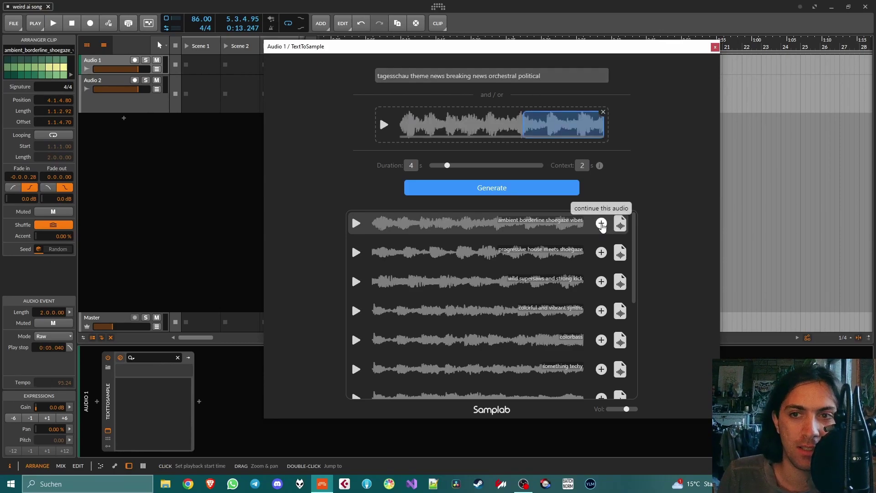
left_click_drag(524, 114, 601, 111)
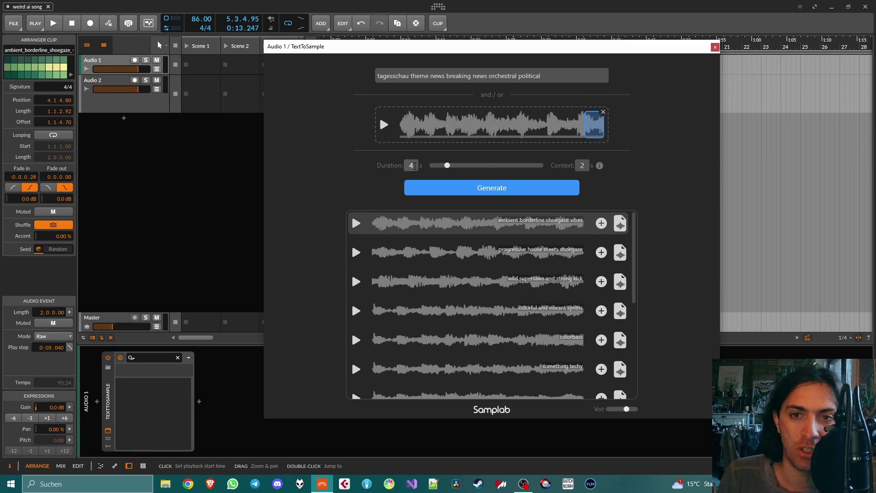
left_click(504, 189)
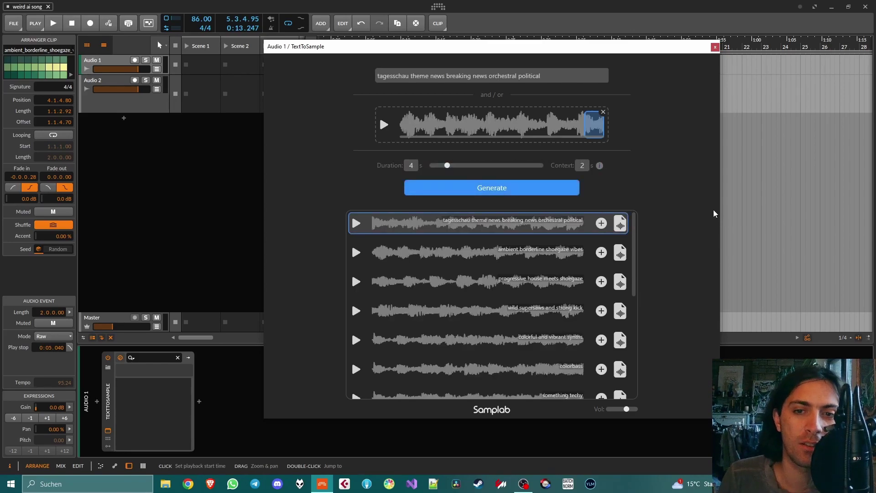
left_click(356, 224)
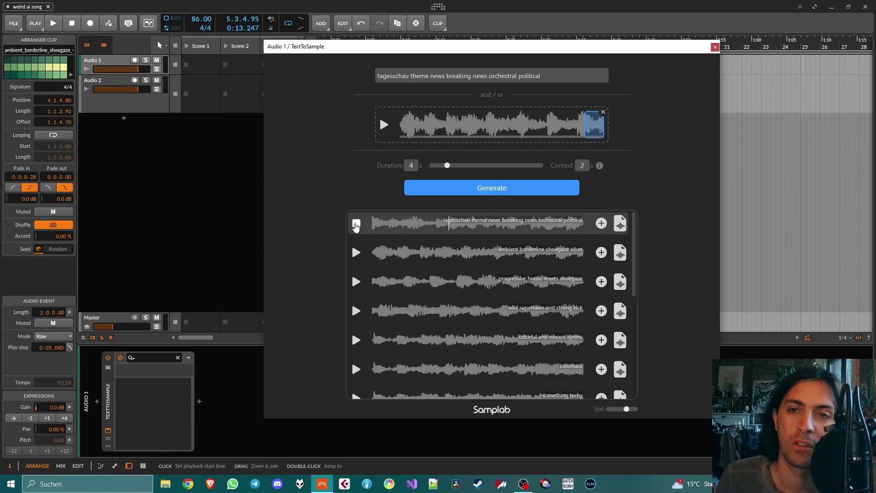
left_click(356, 224)
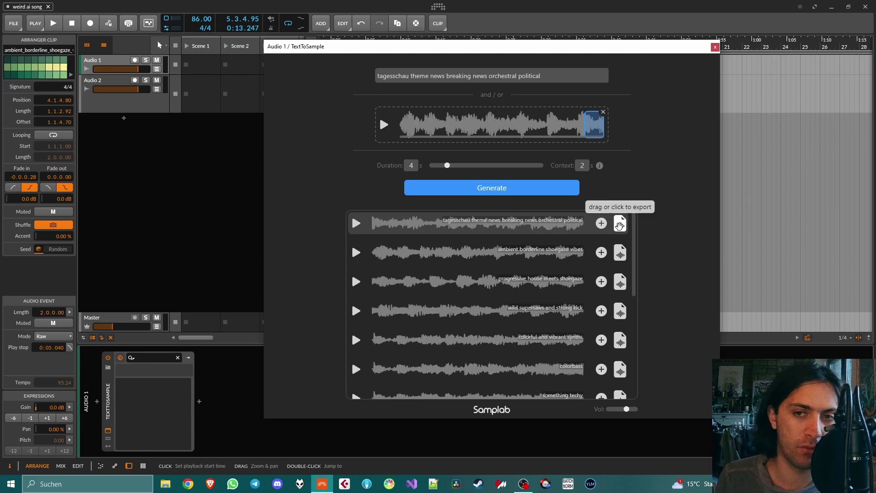
Step: Drop the tagesschau sample into the arrangement as a 2.1.0.00-long clip, then close and reopen TextToSample
left_click_drag(620, 223, 435, 86)
left_click(713, 46)
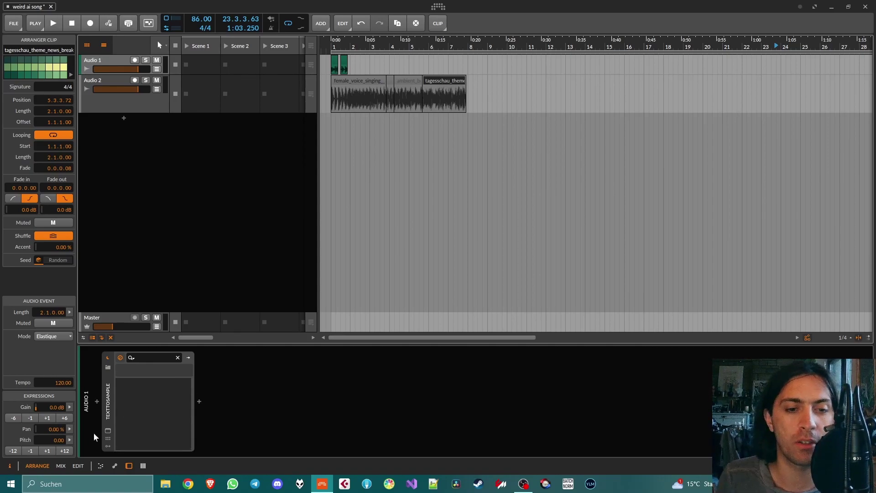
left_click(108, 430)
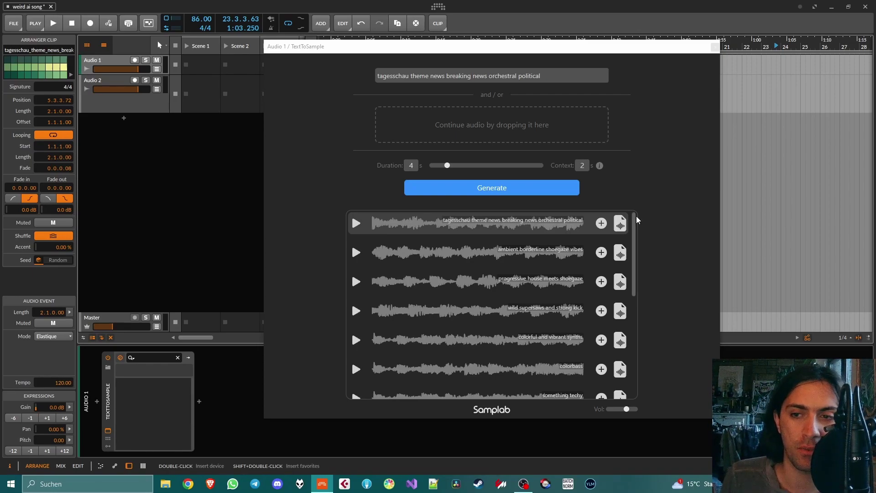
left_click_drag(634, 233, 636, 371)
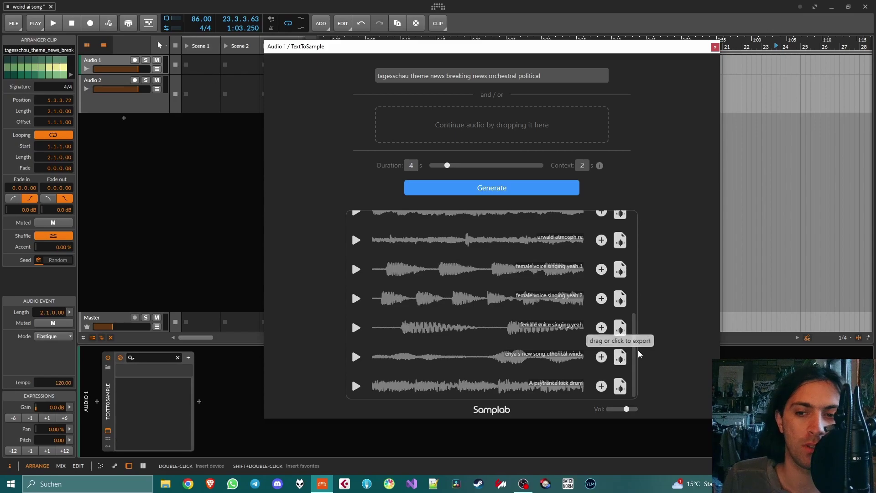
left_click_drag(634, 354, 634, 158)
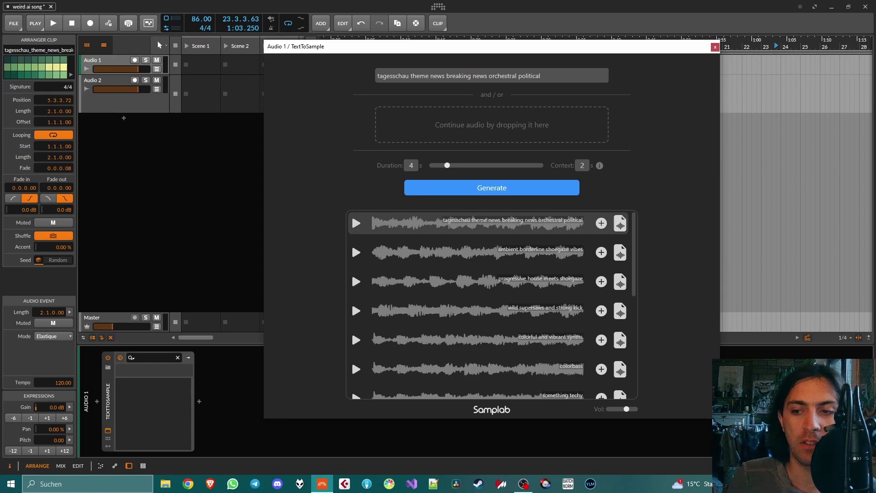
left_click(725, 324)
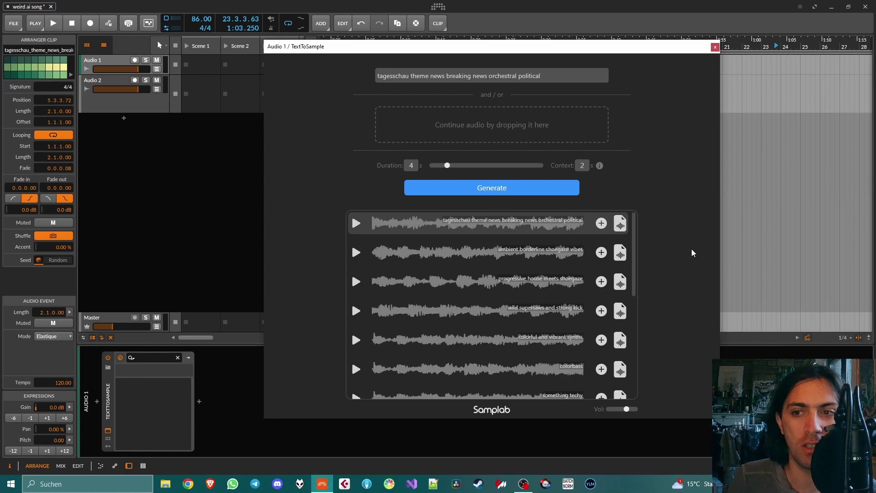